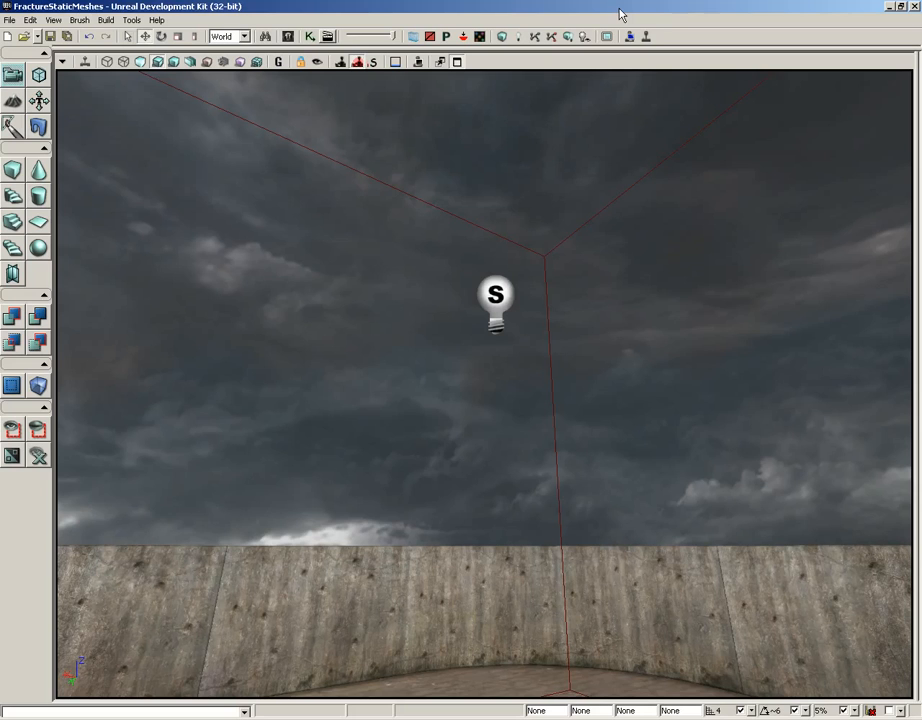
Move the builder brush sideways along the X axis until it is clear of the walled arena.
{"action": "left_click", "coordinate": [607, 375]}
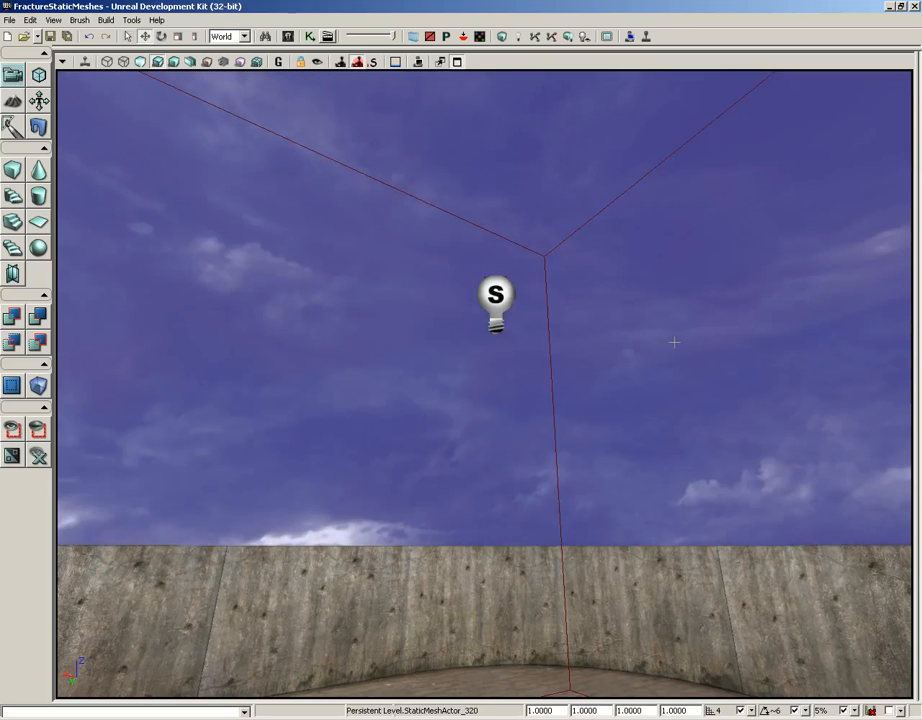
{"action": "left_click_drag", "start_coordinate": [674, 342], "coordinate": [665, 545]}
{"action": "right_click_drag", "start_coordinate": [665, 545], "coordinate": [645, 450]}
{"action": "left_click_drag", "start_coordinate": [645, 450], "coordinate": [671, 638]}
{"action": "right_click_drag", "start_coordinate": [671, 638], "coordinate": [679, 310]}
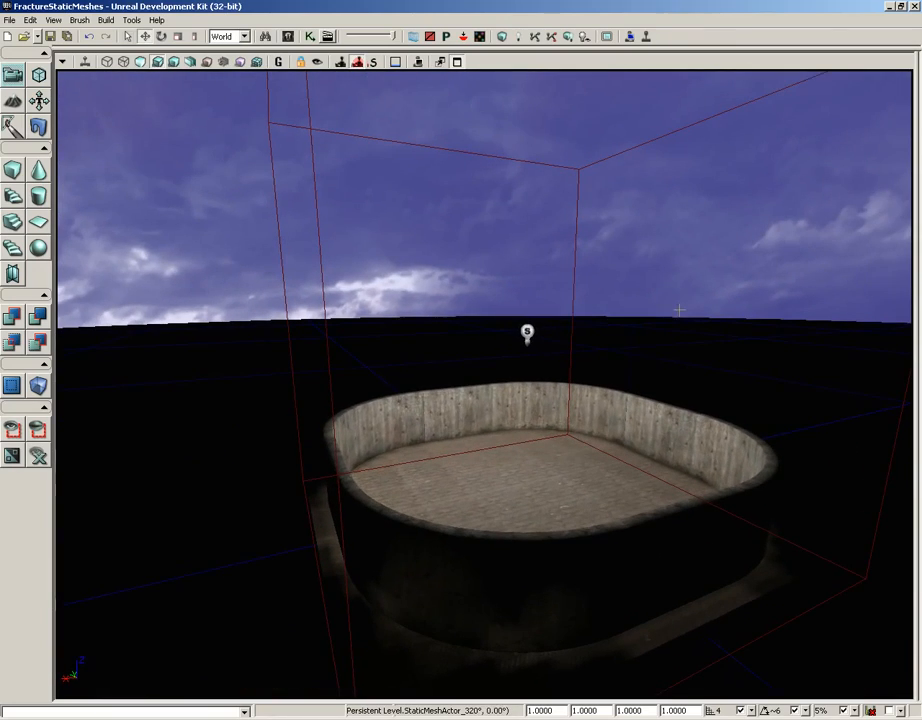
{"action": "left_click", "coordinate": [323, 346]}
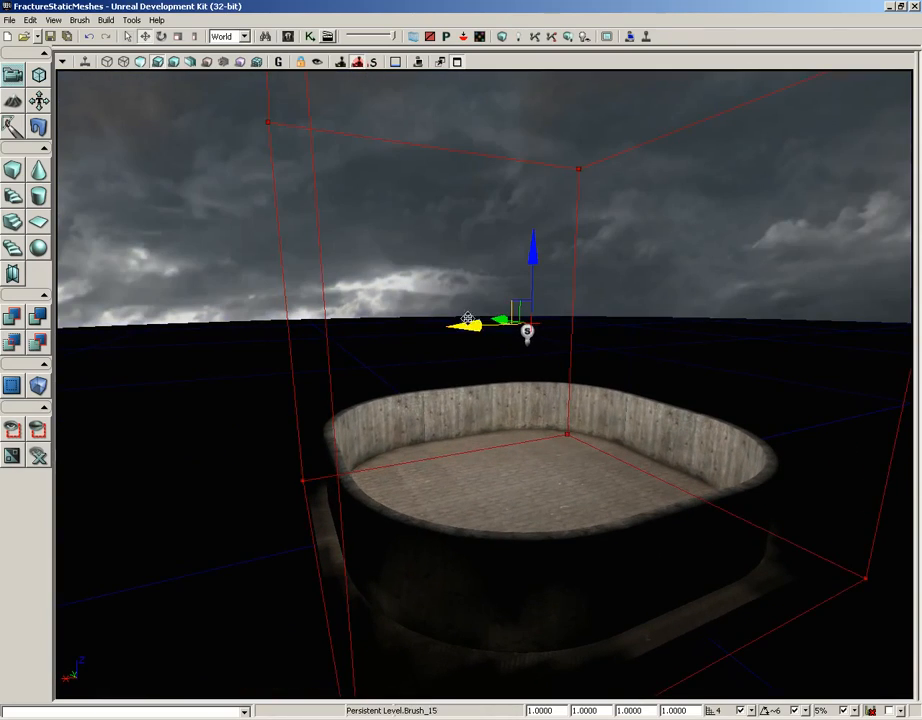
{"action": "left_click", "coordinate": [216, 346]}
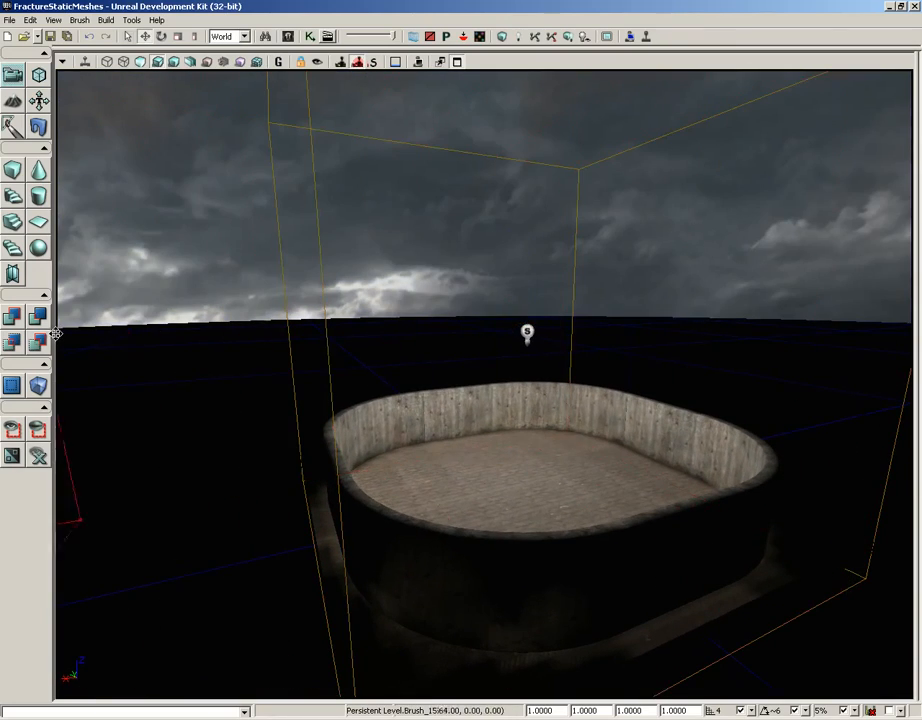
Select the Lightmass importance volume surrounding the arena and examine how it encloses the level.
{"action": "left_click", "coordinate": [333, 366]}
{"action": "left_click_drag", "start_coordinate": [391, 354], "coordinate": [414, 486]}
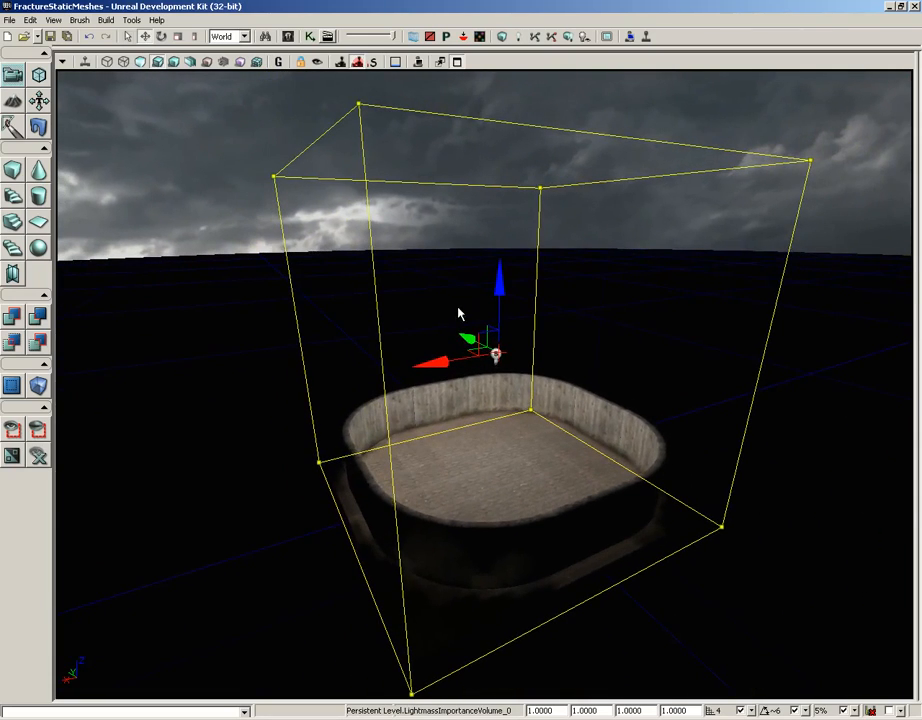
{"action": "mouse_move", "coordinate": [459, 314]}
{"action": "left_mouse_down"}
{"action": "mouse_move", "coordinate": [414, 288]}
{"action": "mouse_move", "coordinate": [368, 290]}
{"action": "left_mouse_up"}
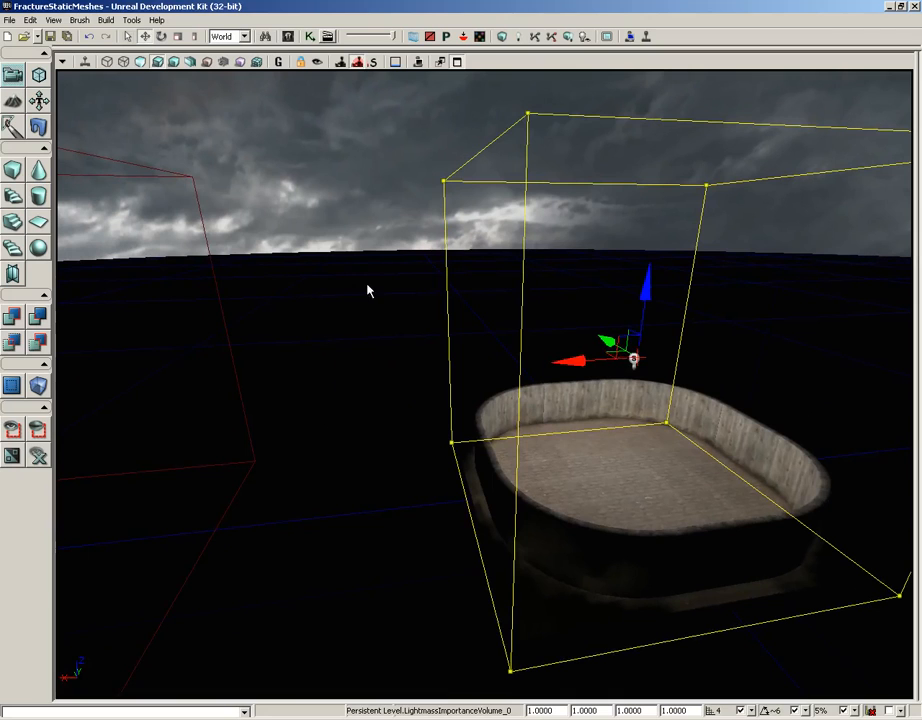
Select the builder brush and review the available volume types, including LightmassImportanceVolume, without adding one.
{"action": "left_click", "coordinate": [233, 366]}
{"action": "left_click_drag", "start_coordinate": [305, 370], "coordinate": [238, 363]}
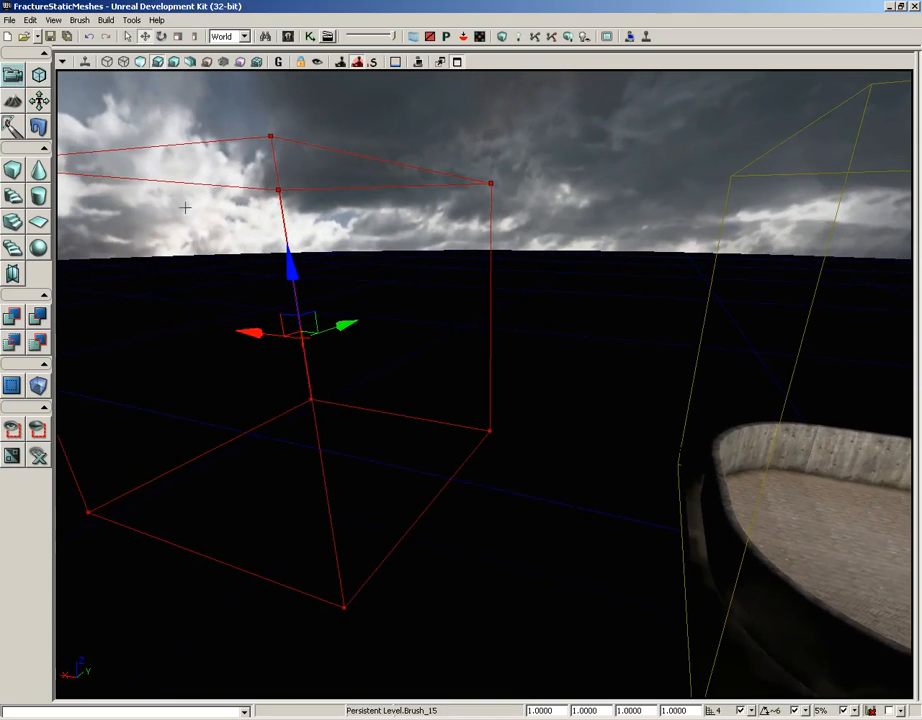
{"action": "mouse_move", "coordinate": [202, 252]}
{"action": "right_mouse_down"}
{"action": "mouse_move", "coordinate": [167, 251]}
{"action": "mouse_move", "coordinate": [163, 260]}
{"action": "right_mouse_up"}
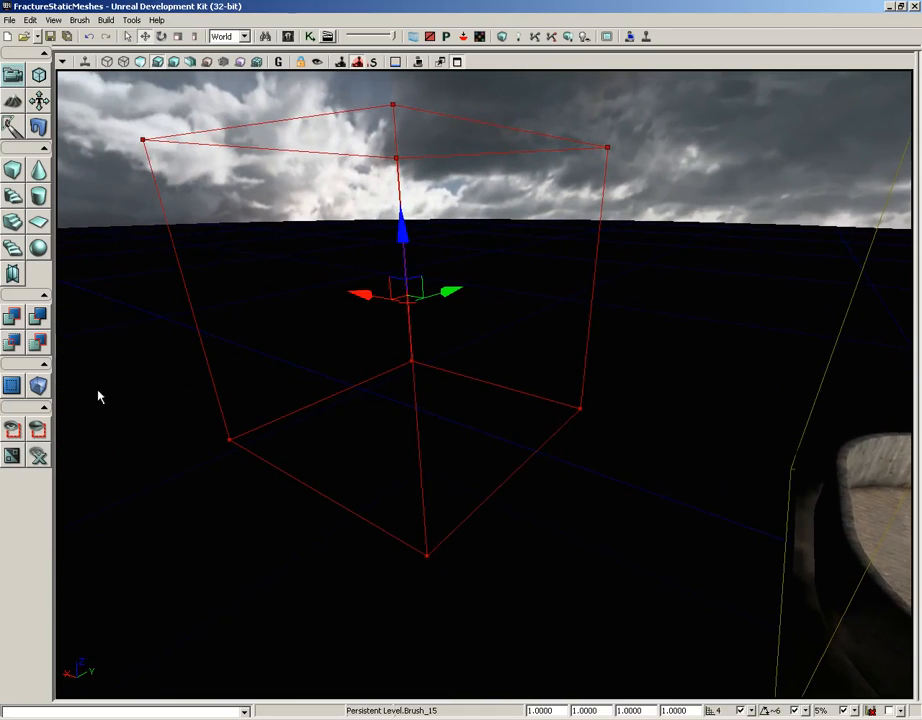
{"action": "right_click", "coordinate": [38, 386]}
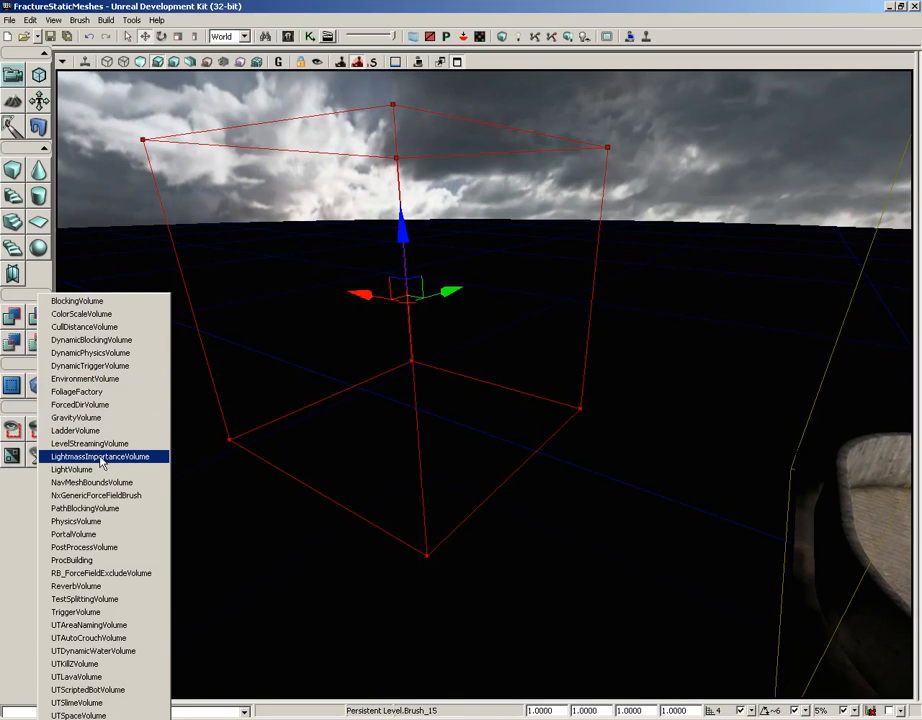
{"action": "left_click", "coordinate": [492, 480]}
Select the point light above the arena floor and open its properties.
{"action": "mouse_move", "coordinate": [587, 503]}
{"action": "left_mouse_down"}
{"action": "mouse_move", "coordinate": [854, 319]}
{"action": "mouse_move", "coordinate": [838, 145]}
{"action": "left_mouse_up"}
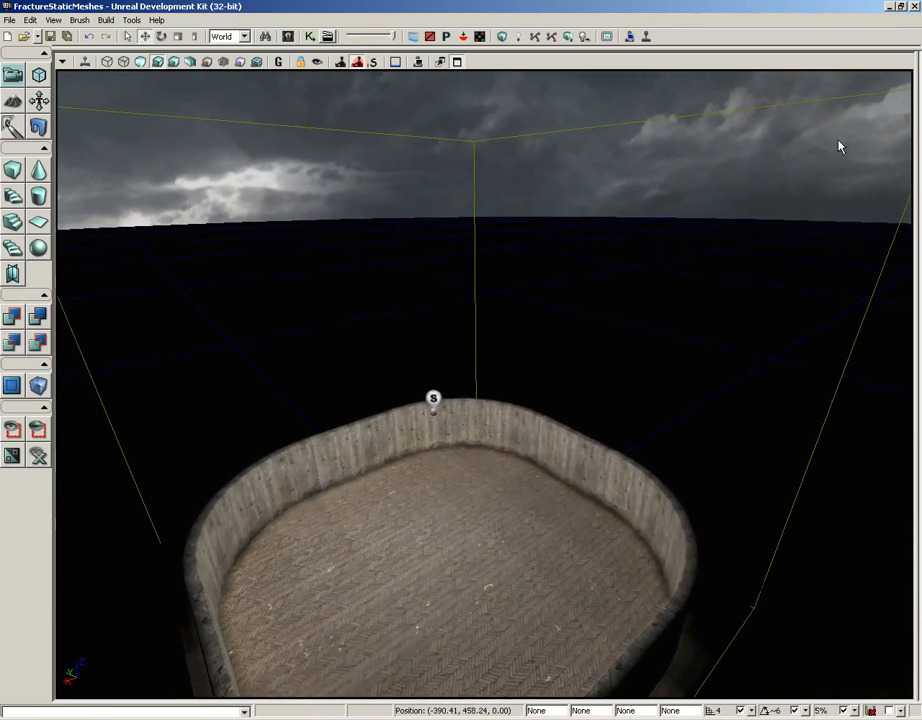
{"action": "left_click_drag", "start_coordinate": [587, 503], "coordinate": [587, 482]}
{"action": "middle_click_drag", "start_coordinate": [587, 482], "coordinate": [570, 636]}
{"action": "left_click_drag", "start_coordinate": [570, 636], "coordinate": [566, 571]}
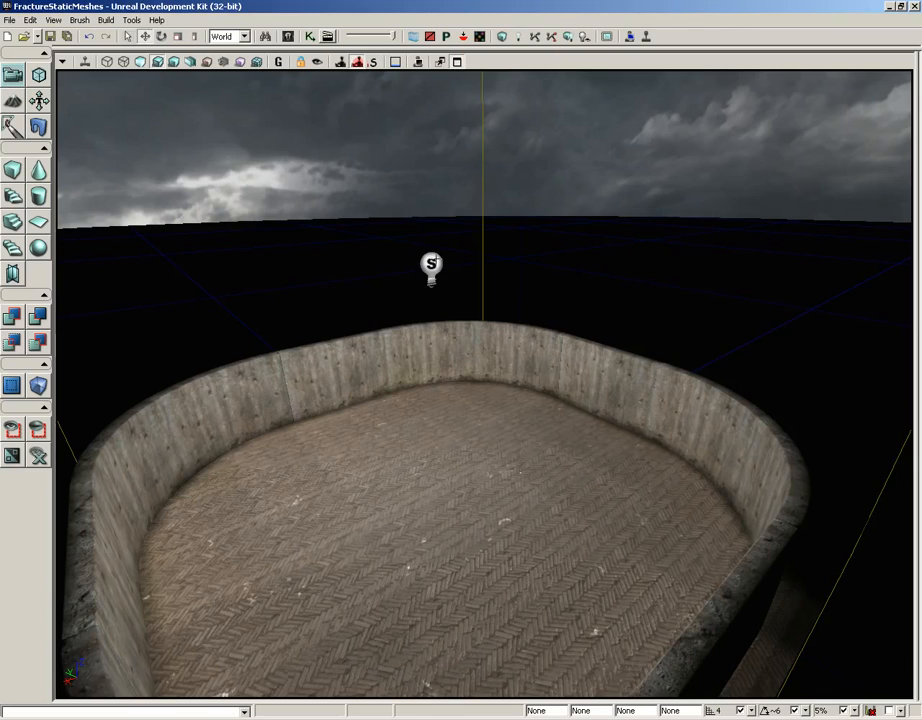
{"action": "left_click", "coordinate": [431, 265]}
{"action": "scroll", "coordinate": [431, 265], "scroll_direction": "up", "scroll_amount": 2}
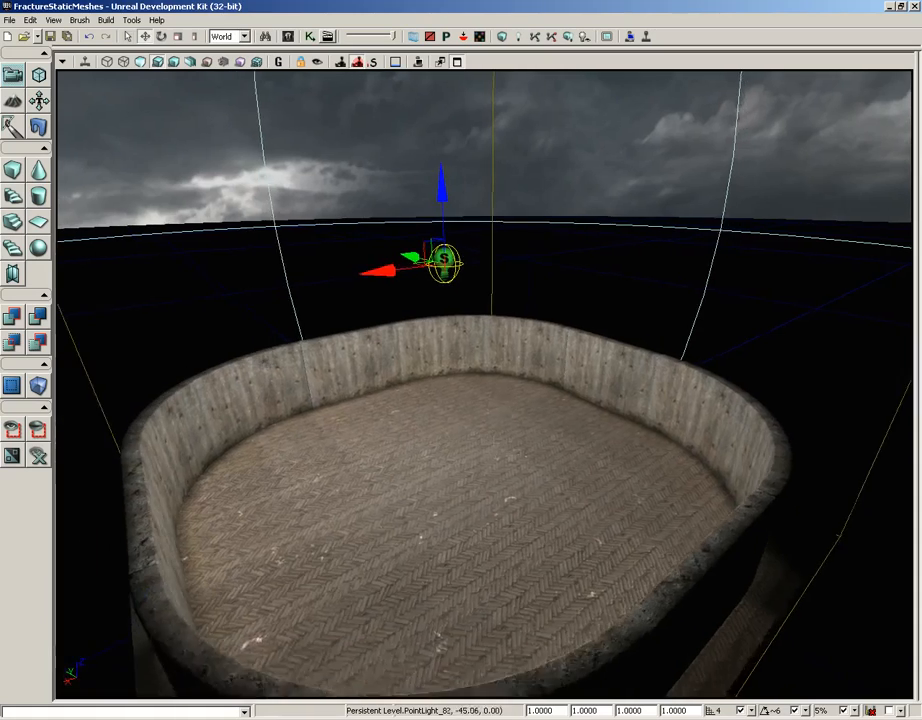
{"action": "left_click_drag", "start_coordinate": [486, 446], "coordinate": [471, 237]}
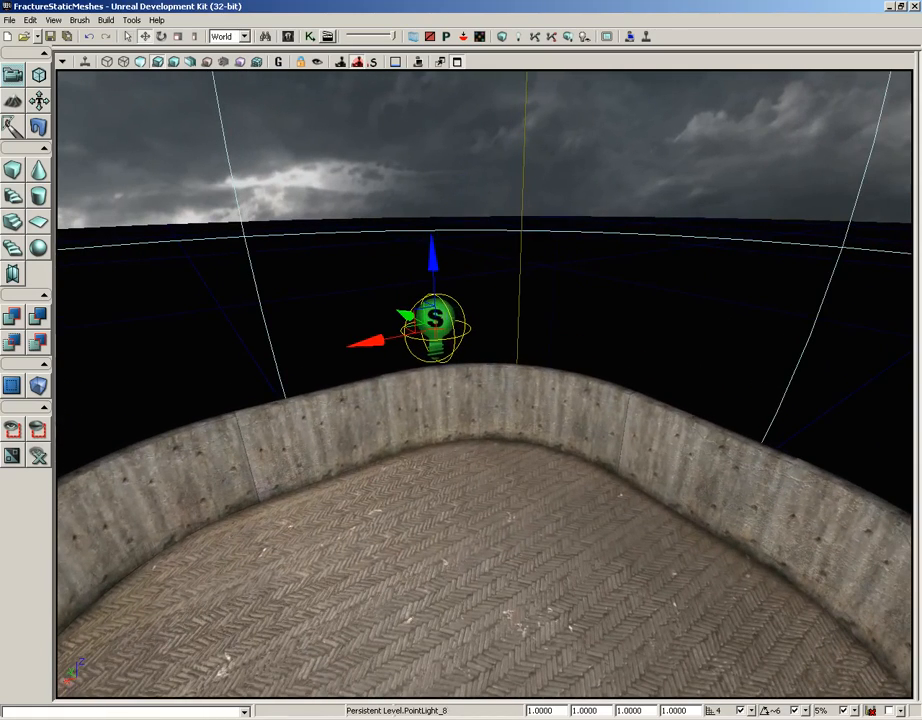
{"action": "key", "text": "F4"}
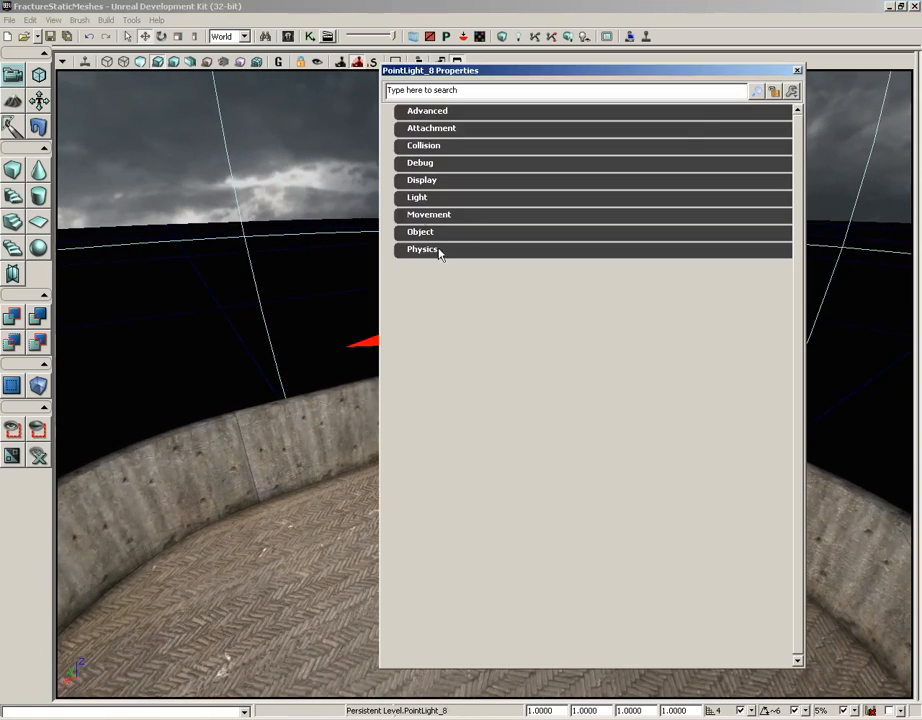
Examine the point light's LightComponent and Lightmass settings, leaving the LightComponent category expanded.
{"action": "left_click", "coordinate": [418, 198]}
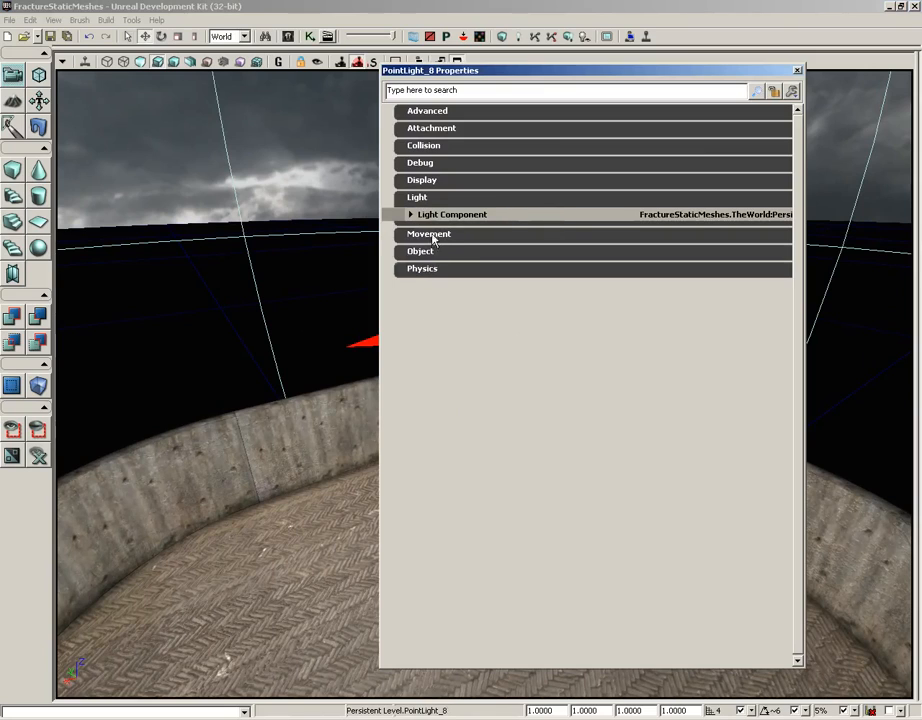
{"action": "left_click", "coordinate": [410, 214]}
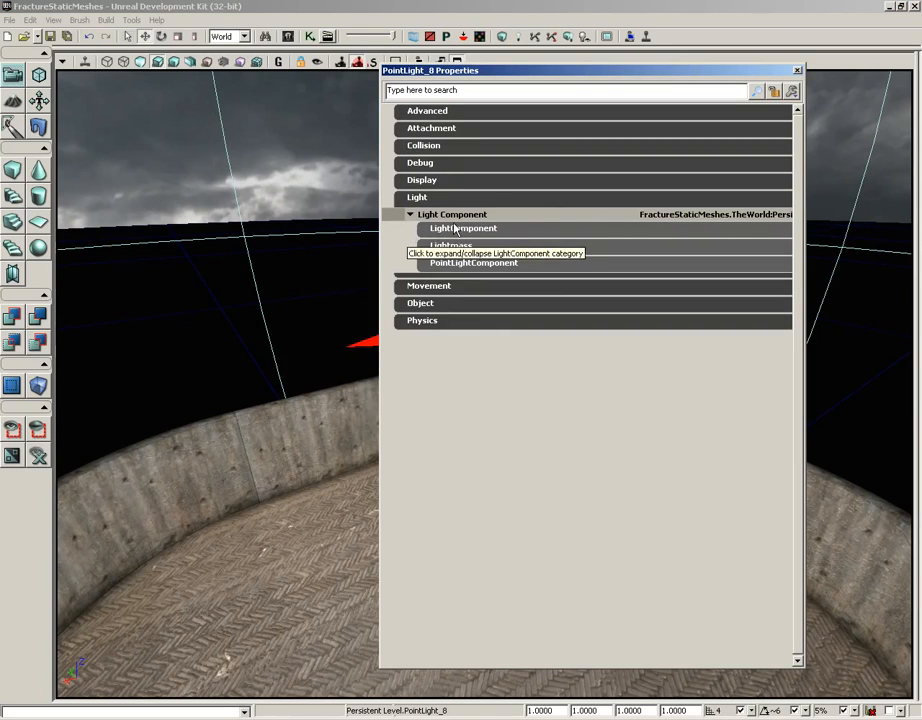
{"action": "left_click", "coordinate": [510, 231]}
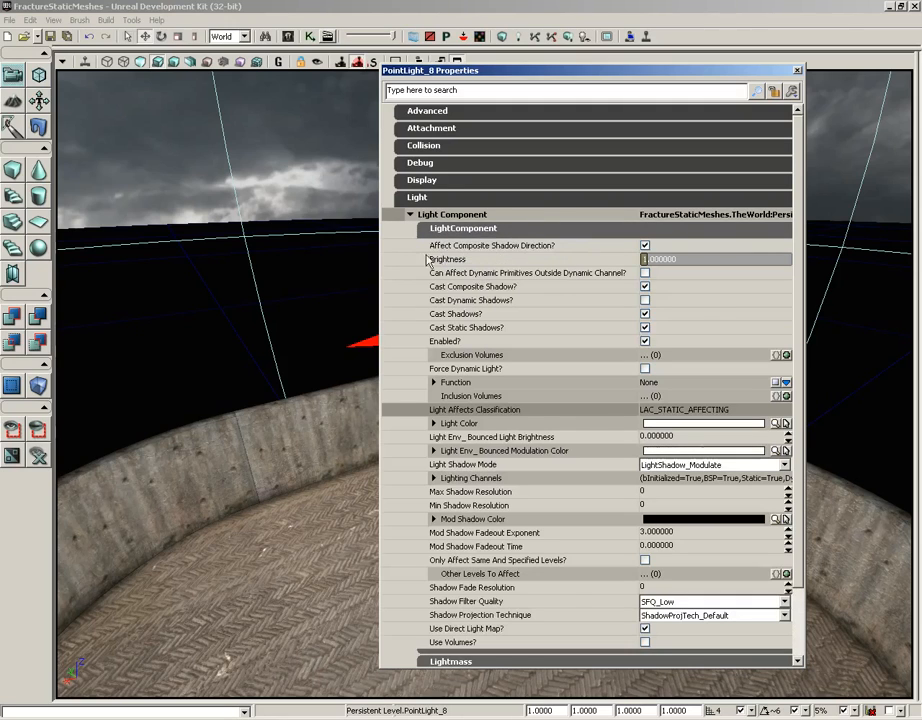
{"action": "left_click", "coordinate": [457, 232]}
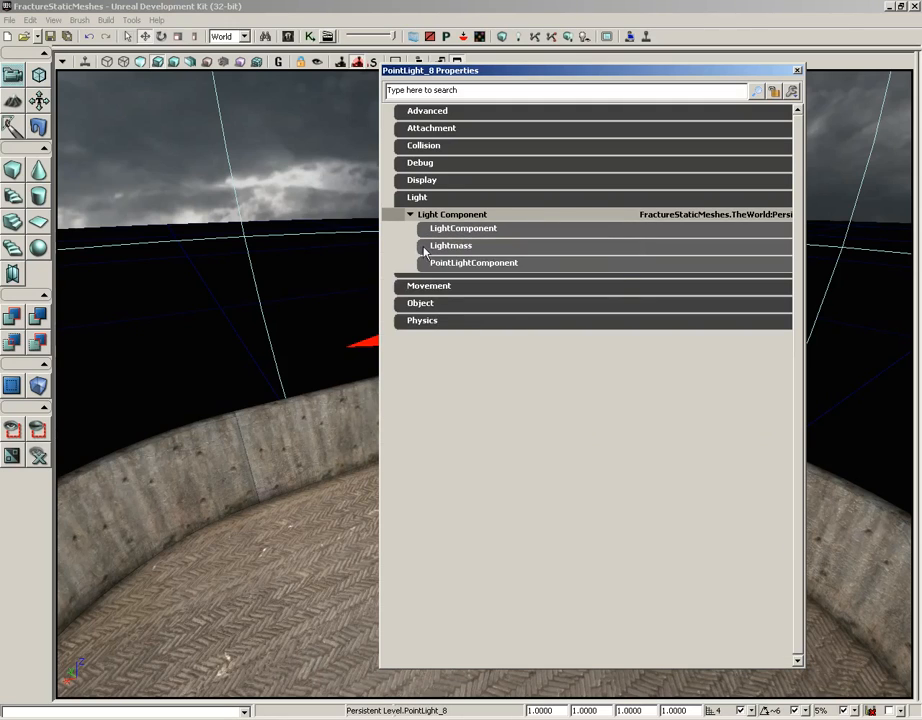
{"action": "left_click", "coordinate": [427, 251]}
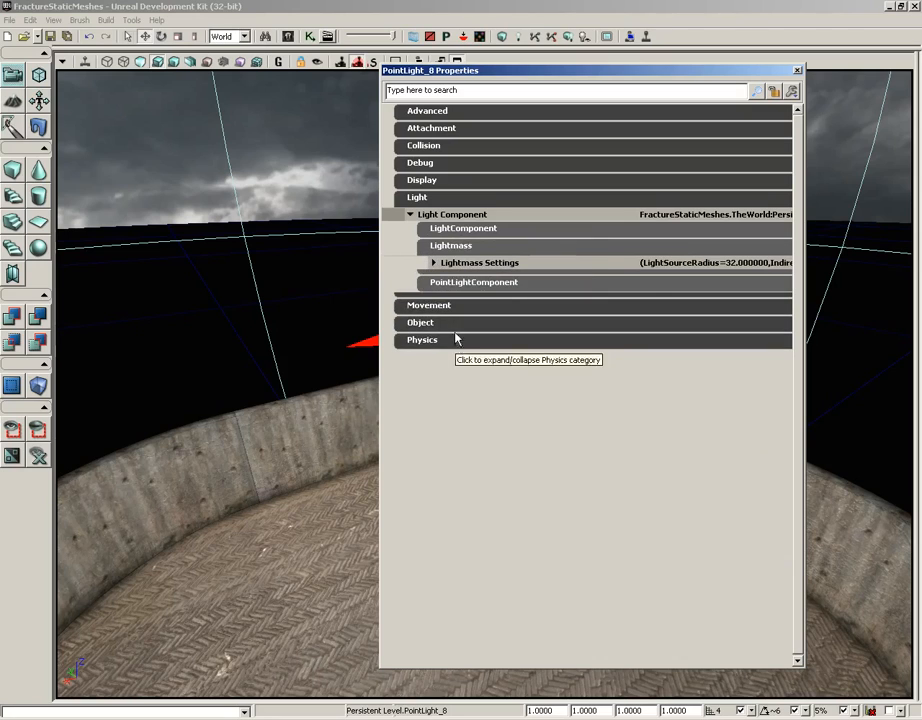
{"action": "left_click", "coordinate": [442, 263]}
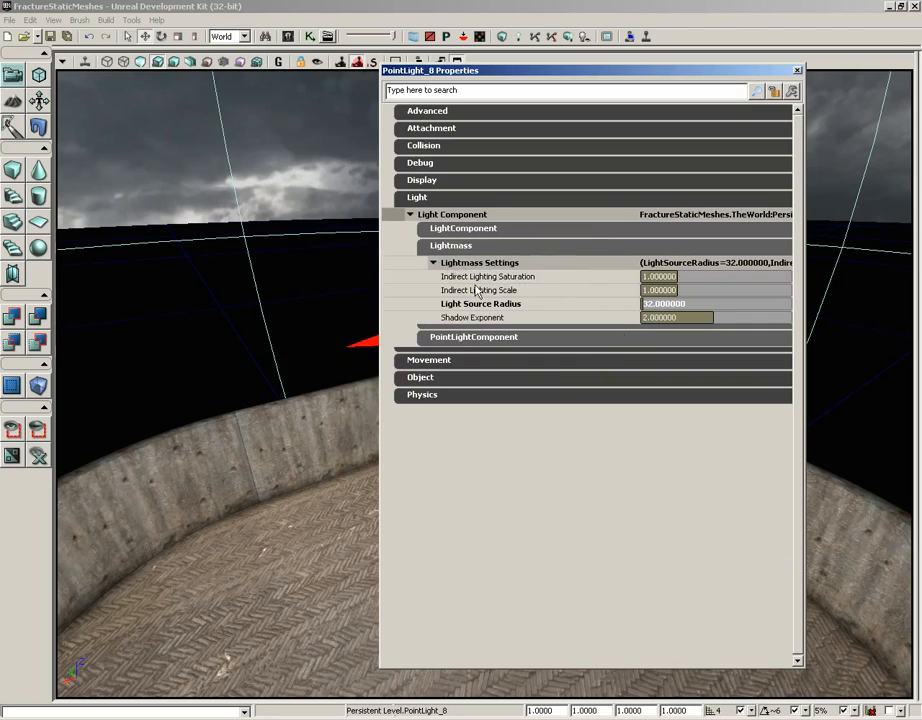
{"action": "left_click", "coordinate": [459, 249]}
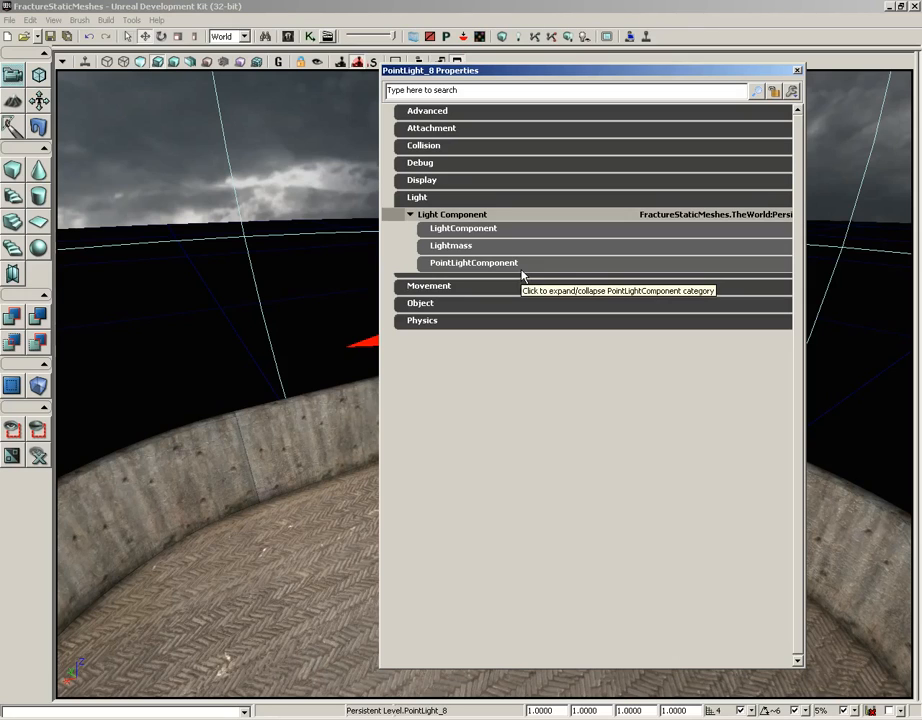
{"action": "left_click", "coordinate": [440, 231]}
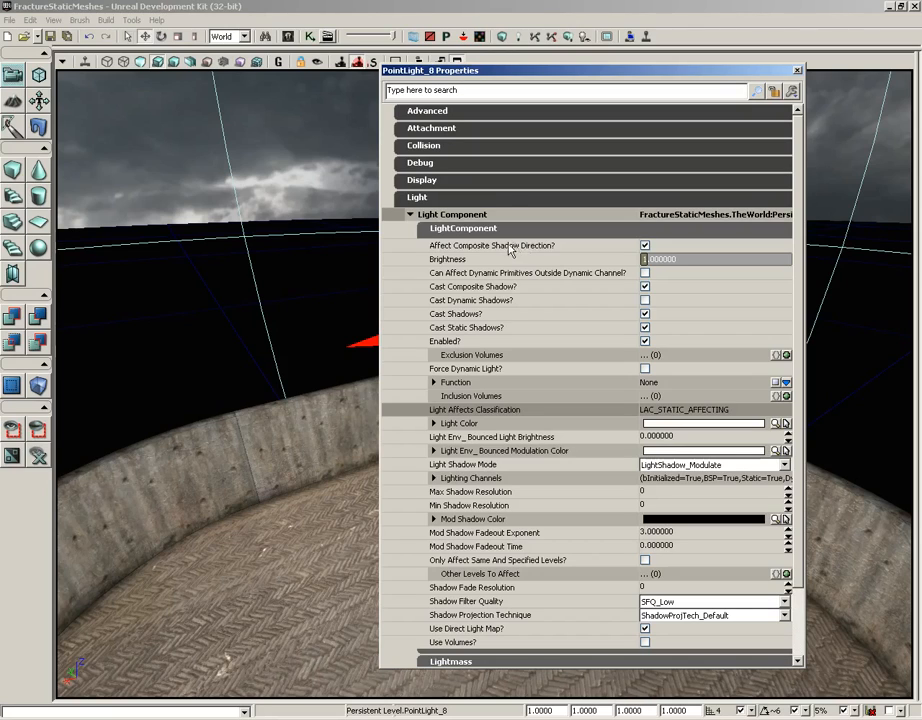
Open the Content Browser and filter the favorite asset types to static meshes.
{"action": "left_click_drag", "start_coordinate": [471, 76], "coordinate": [575, 72]}
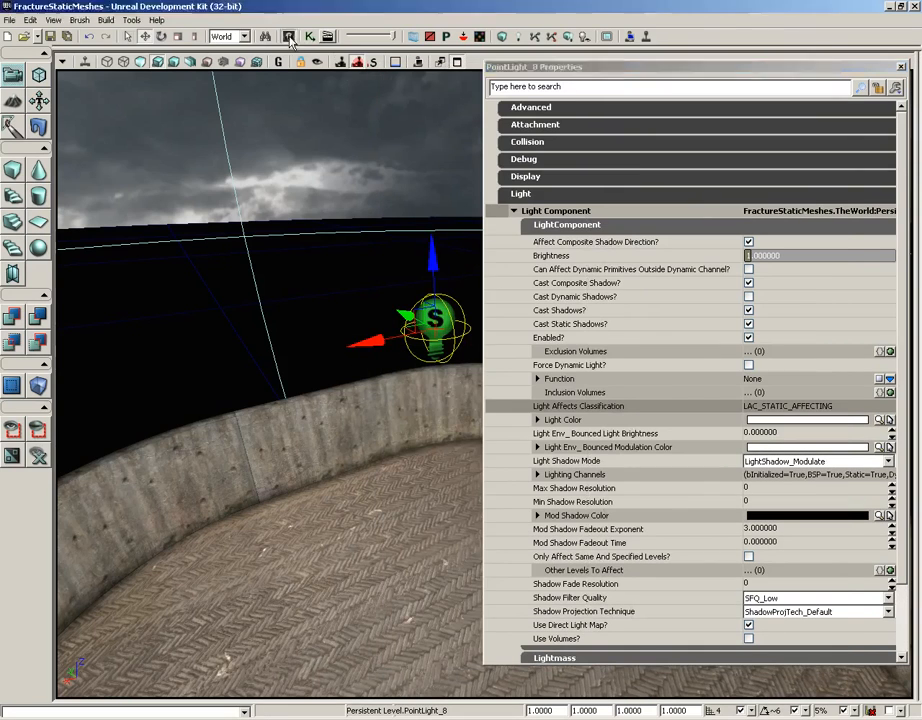
{"action": "key", "text": "ctrl+shift+f"}
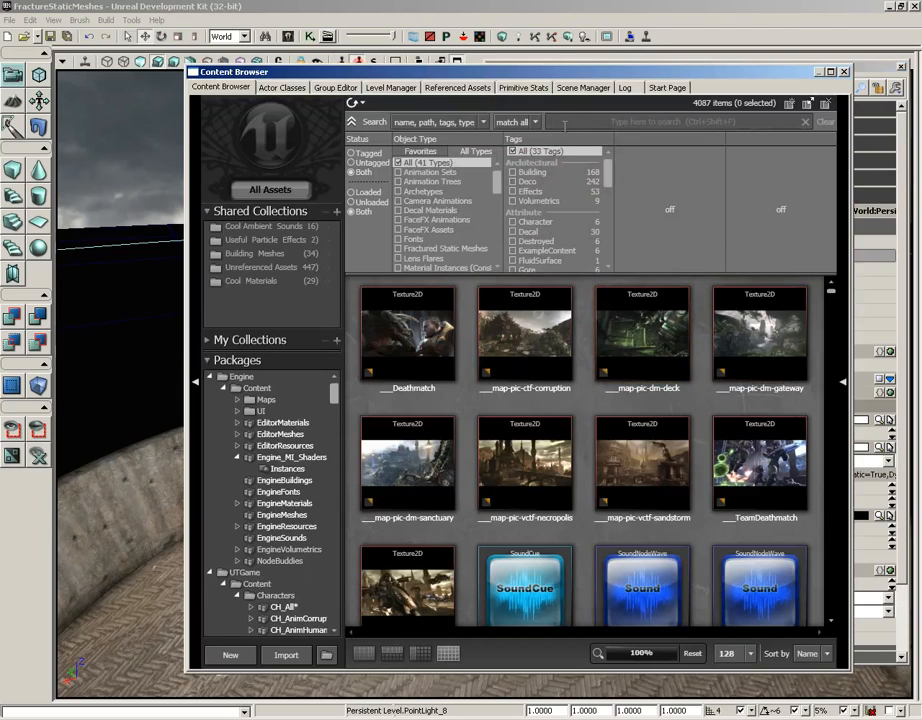
{"action": "left_click", "coordinate": [420, 151]}
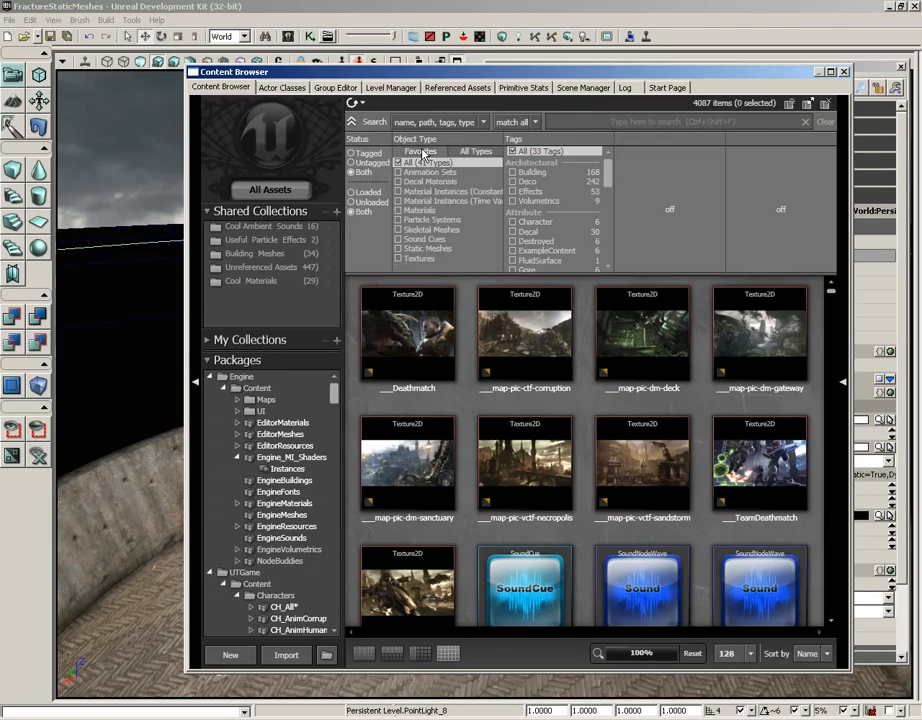
{"action": "left_click", "coordinate": [436, 249]}
Choose the static mesh S_HU_Trim_SM_LowProfileE_corner from the HU_Trim2 package and close the Content Browser.
{"action": "scroll", "coordinate": [828, 390], "scroll_direction": "down", "scroll_amount": 3}
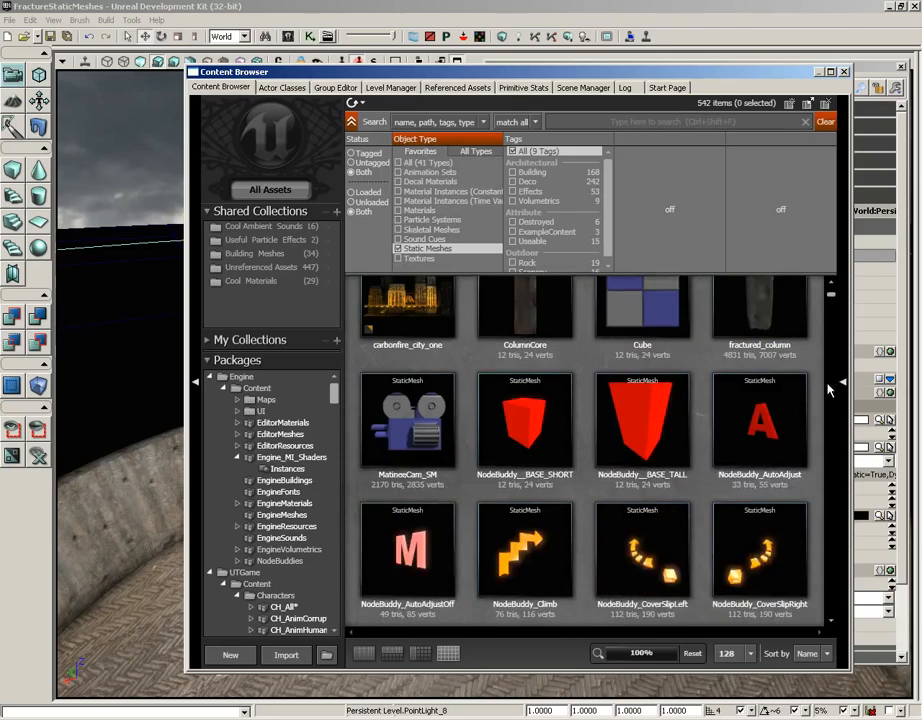
{"action": "scroll", "coordinate": [828, 390], "scroll_direction": "down", "scroll_amount": 5}
{"action": "left_click_drag", "start_coordinate": [830, 298], "coordinate": [830, 381]}
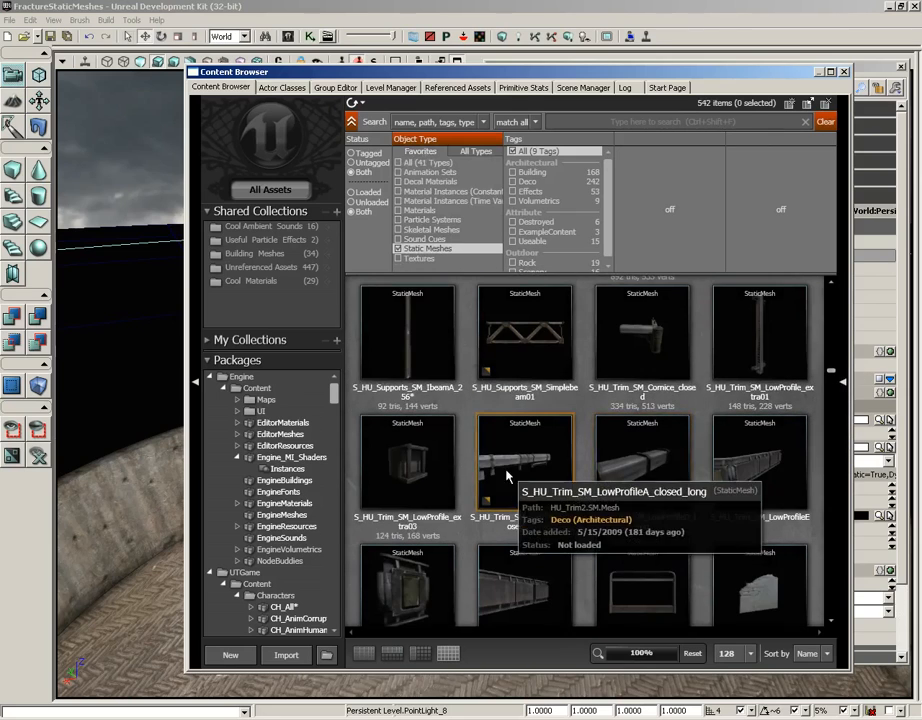
{"action": "left_click", "coordinate": [507, 478]}
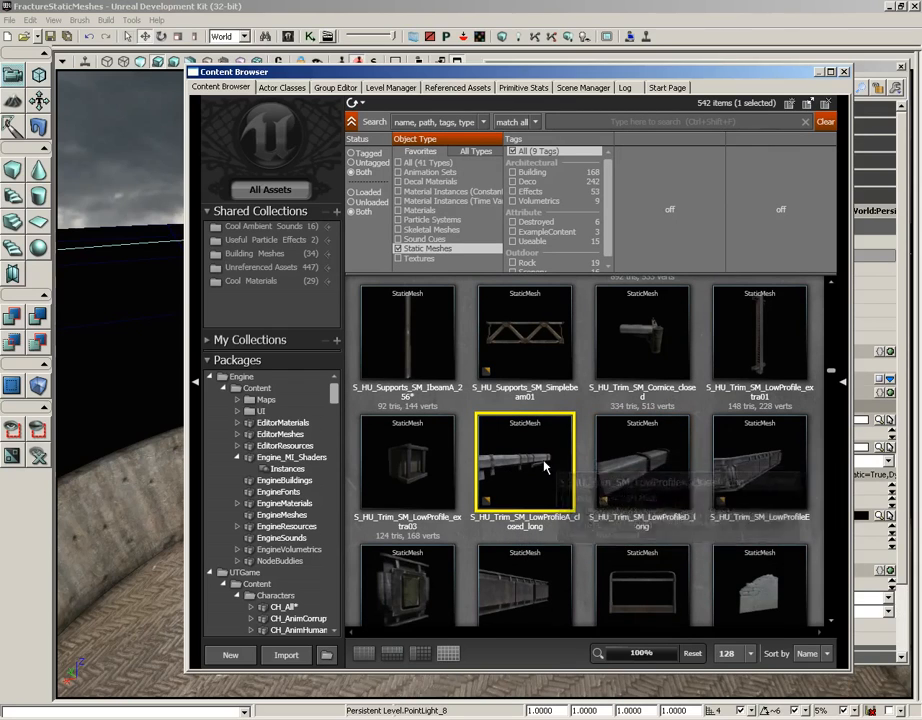
{"action": "left_click", "coordinate": [390, 565]}
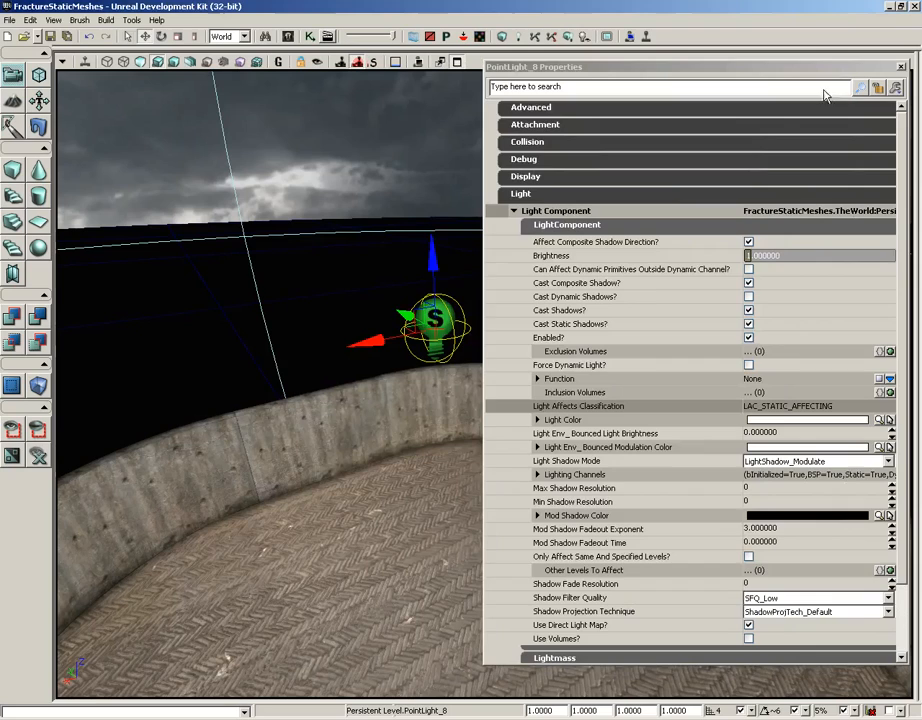
{"action": "left_click", "coordinate": [843, 72]}
Add the chosen S_HU_Trim_SM_LowProfileE_corner mesh to the arena floor as an InterpActor.
{"action": "right_click", "coordinate": [245, 640]}
{"action": "mouse_move", "coordinate": [283, 584]}
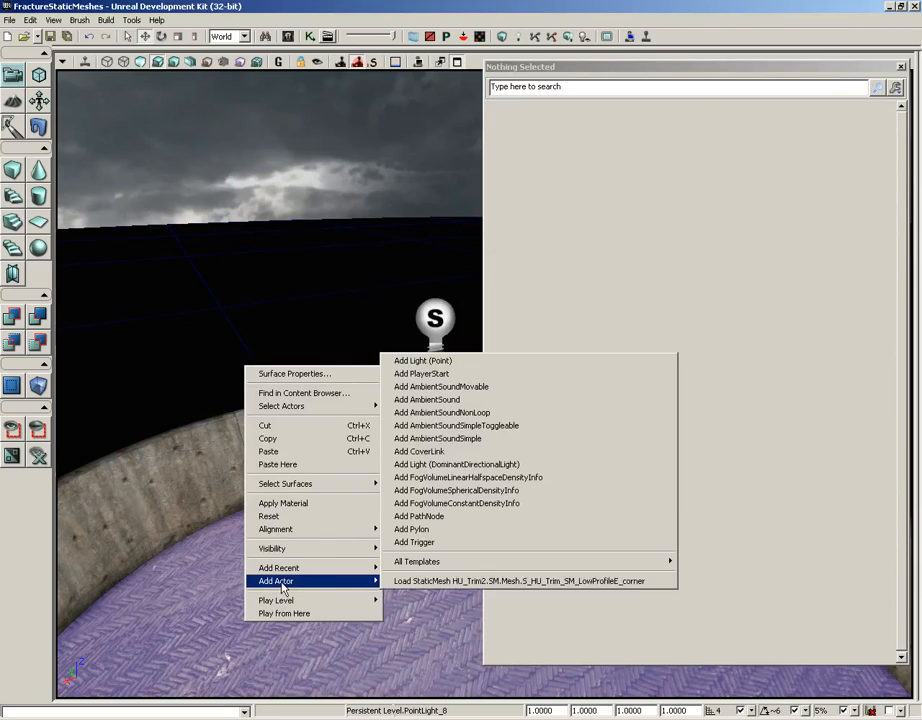
{"action": "left_click", "coordinate": [436, 582]}
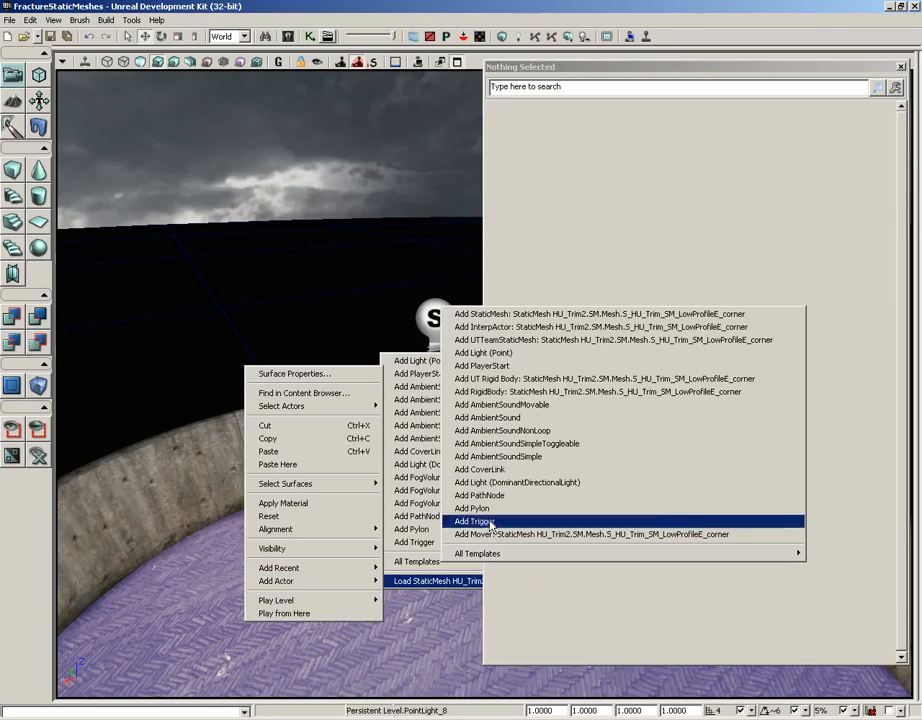
{"action": "left_click", "coordinate": [484, 329]}
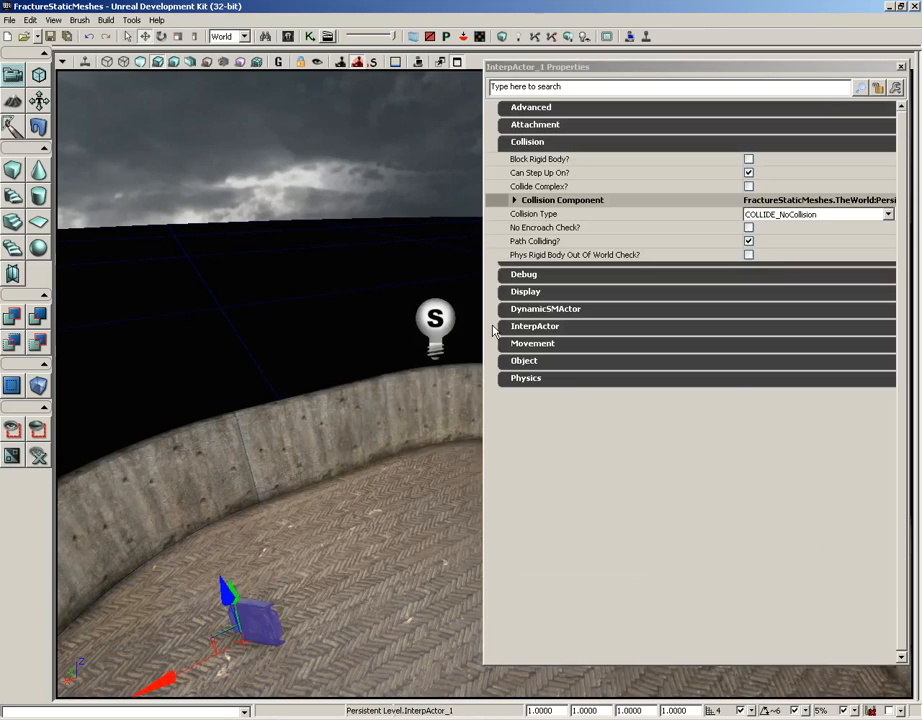
Get a close view of the new InterpActor and expand the Light Environment in its DynamicSMActor properties.
{"action": "left_click_drag", "start_coordinate": [300, 420], "coordinate": [310, 310]}
{"action": "mouse_move", "coordinate": [316, 512]}
{"action": "left_mouse_down"}
{"action": "mouse_move", "coordinate": [290, 455]}
{"action": "mouse_move", "coordinate": [316, 512]}
{"action": "left_mouse_up"}
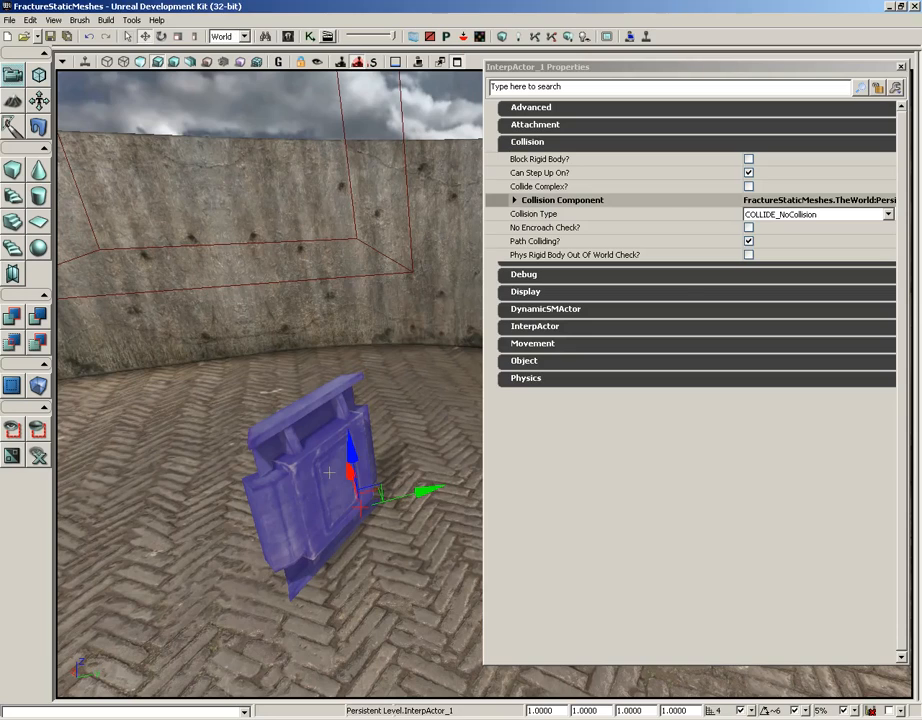
{"action": "left_click", "coordinate": [519, 311]}
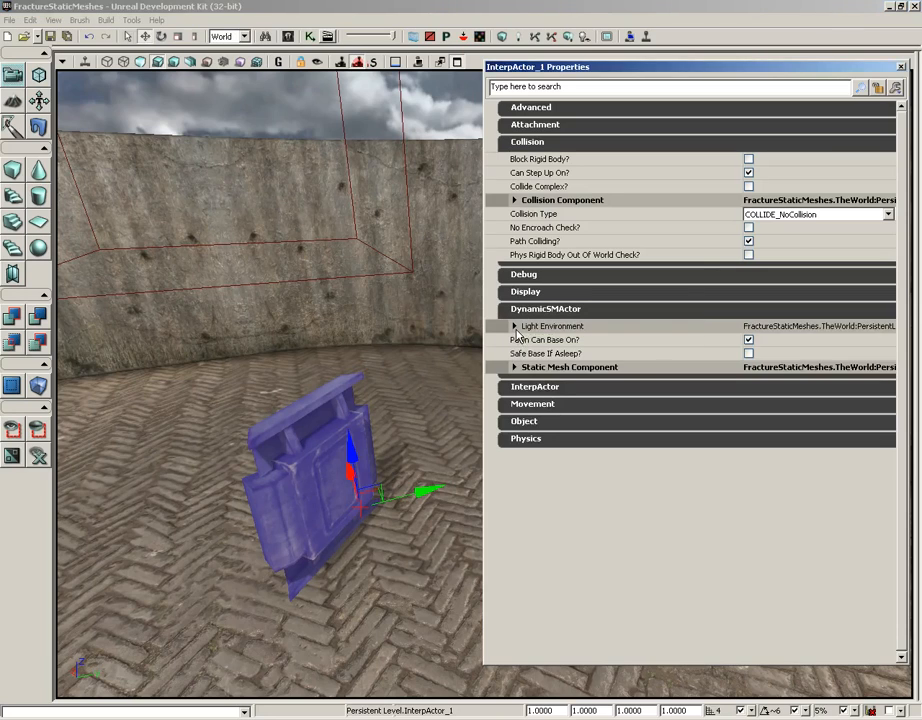
{"action": "left_click", "coordinate": [515, 328]}
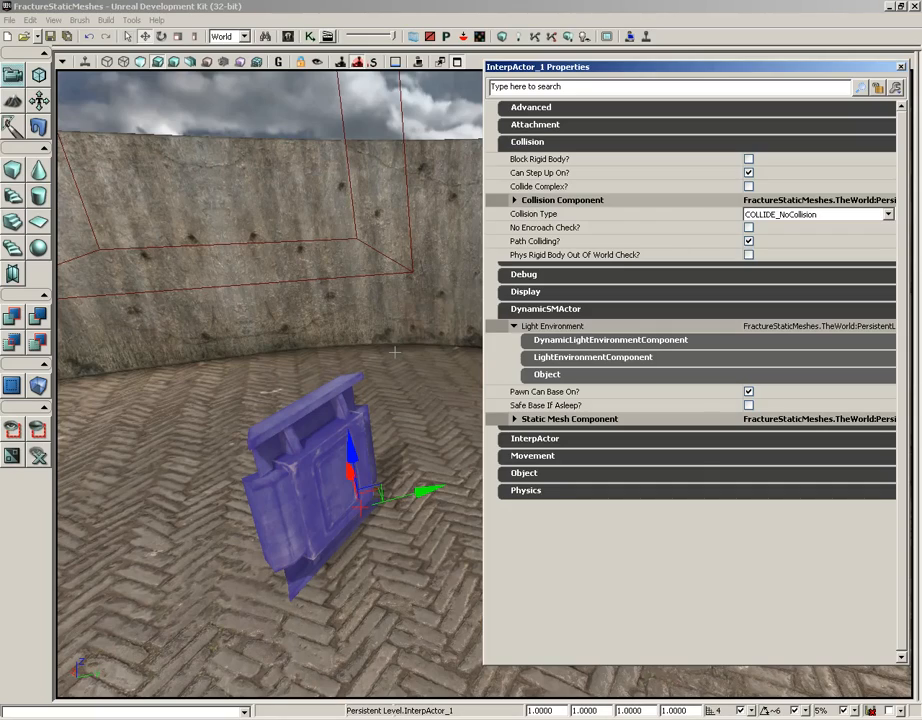
Close the InterpActor's properties, open those of the arena's point light, and expand its LightComponent settings.
{"action": "left_click", "coordinate": [901, 67]}
{"action": "right_click_drag", "start_coordinate": [583, 372], "coordinate": [109, 203]}
{"action": "double_click", "coordinate": [438, 446]}
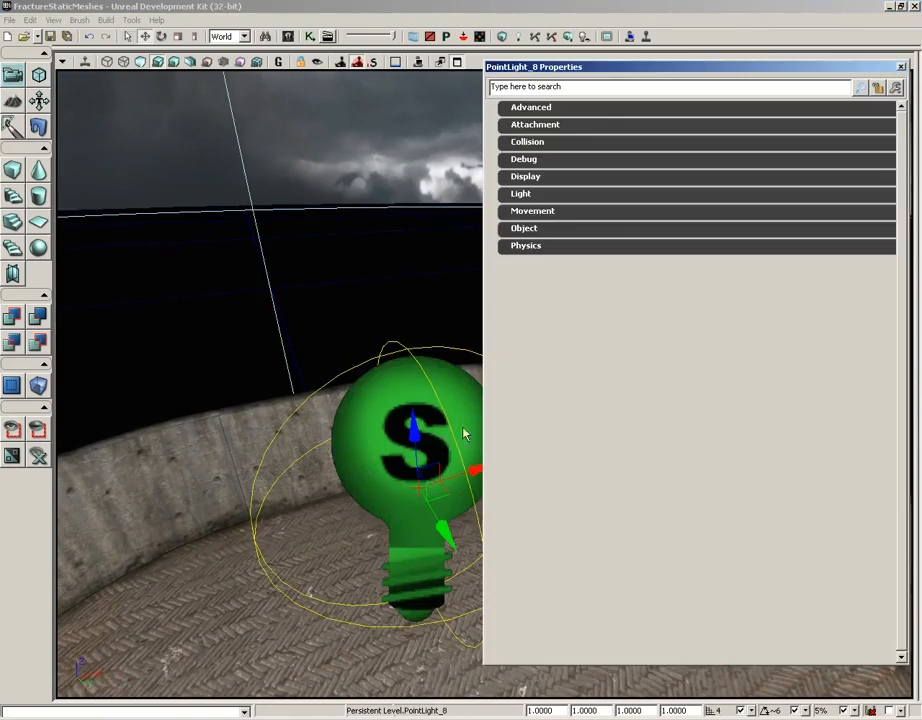
{"action": "left_click", "coordinate": [524, 196]}
{"action": "left_click", "coordinate": [556, 211]}
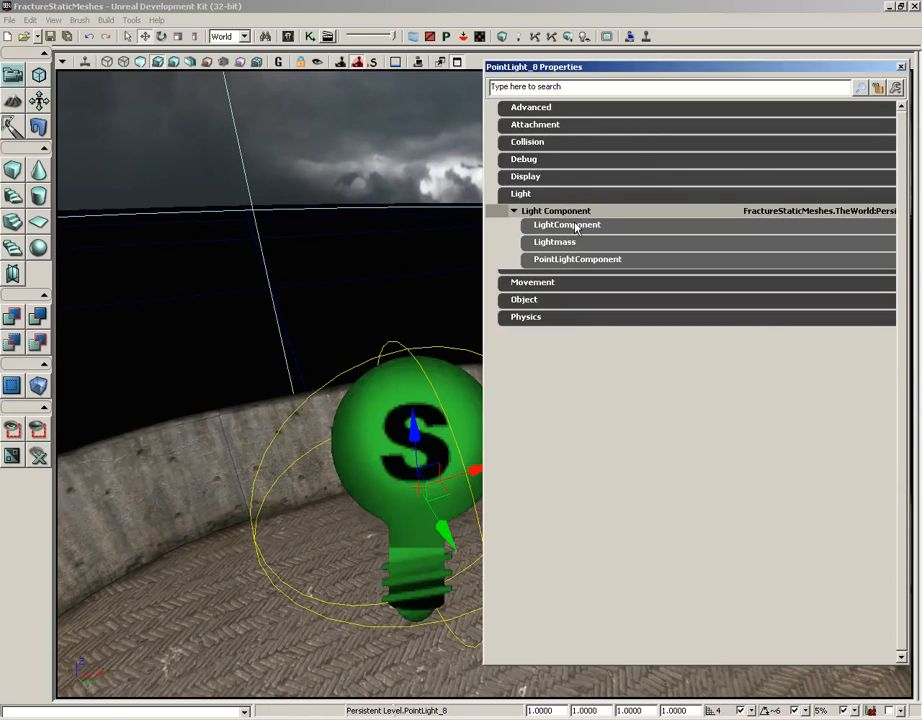
{"action": "left_click", "coordinate": [576, 228]}
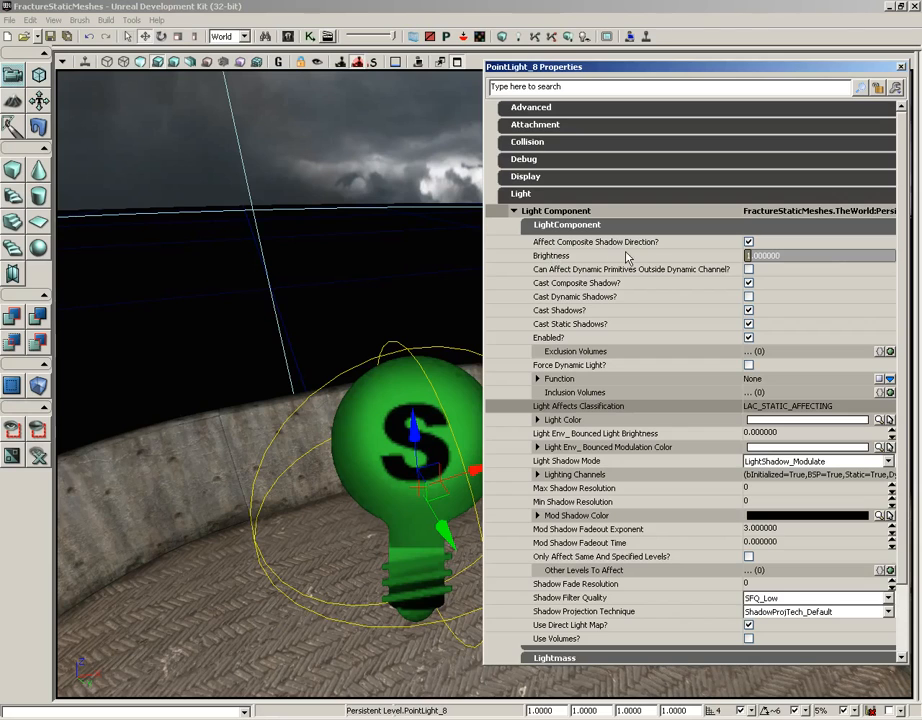
Set the point light's Brightness to 10 and look at the lit arena wall and floor.
{"action": "left_click_drag", "start_coordinate": [408, 278], "coordinate": [453, 329]}
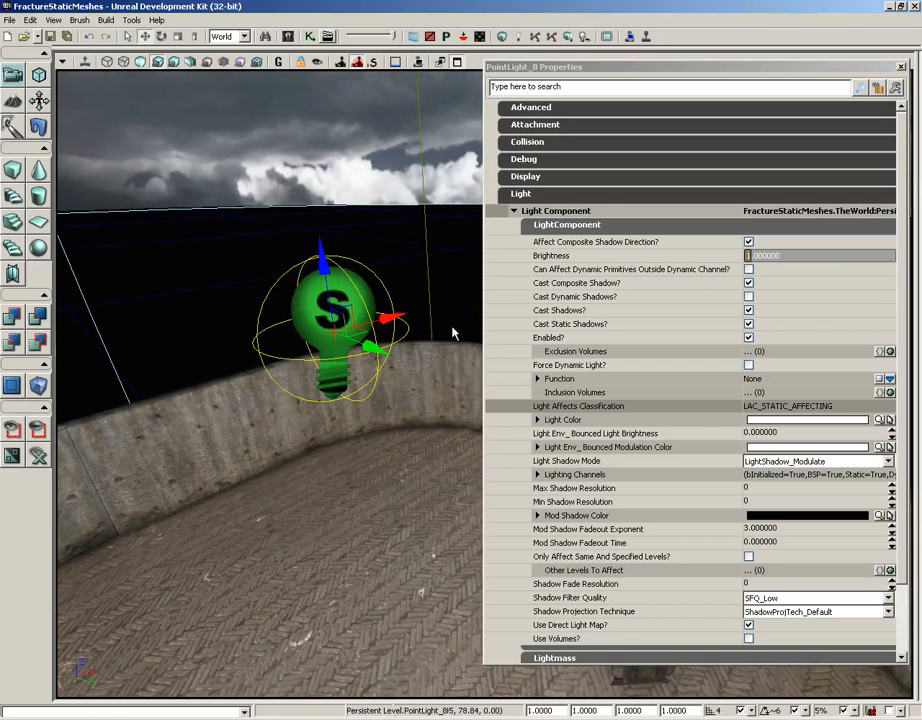
{"action": "left_click", "coordinate": [762, 256]}
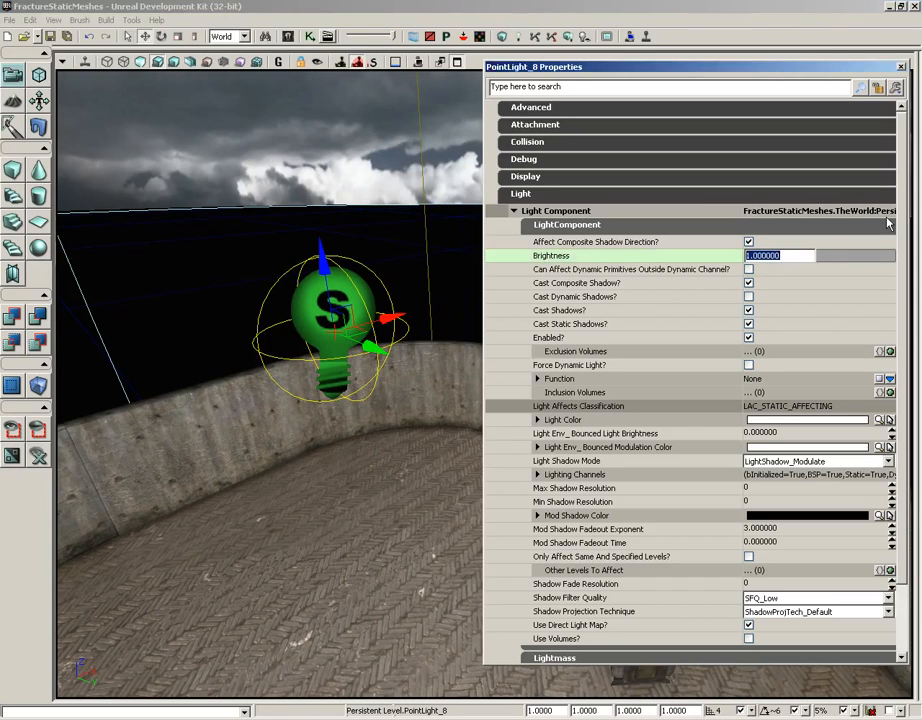
{"action": "type", "text": "10"}
{"action": "key", "text": "Return"}
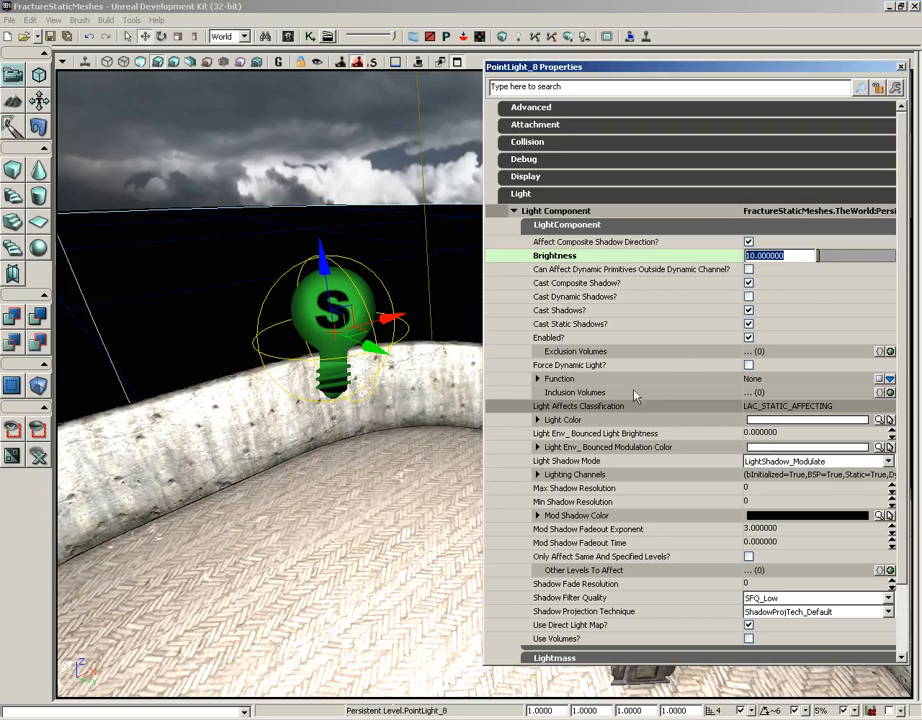
{"action": "left_click", "coordinate": [388, 428]}
{"action": "right_click_drag", "start_coordinate": [388, 428], "coordinate": [406, 412]}
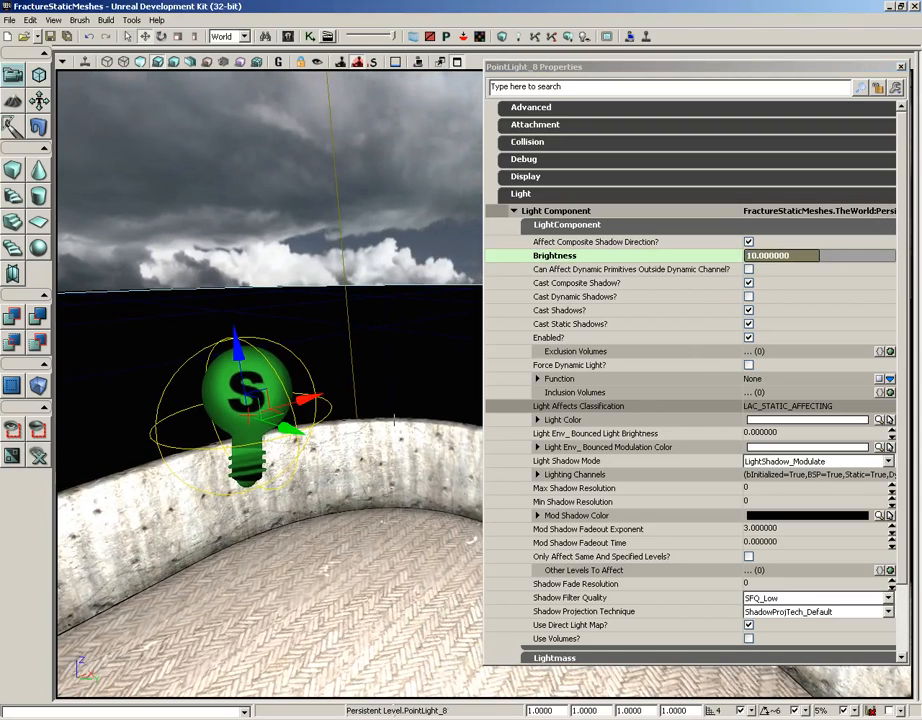
Set the point light's Brightness to 0.2.
{"action": "left_click", "coordinate": [781, 259]}
{"action": "type", "text": "0.2"}
{"action": "key", "text": "Return"}
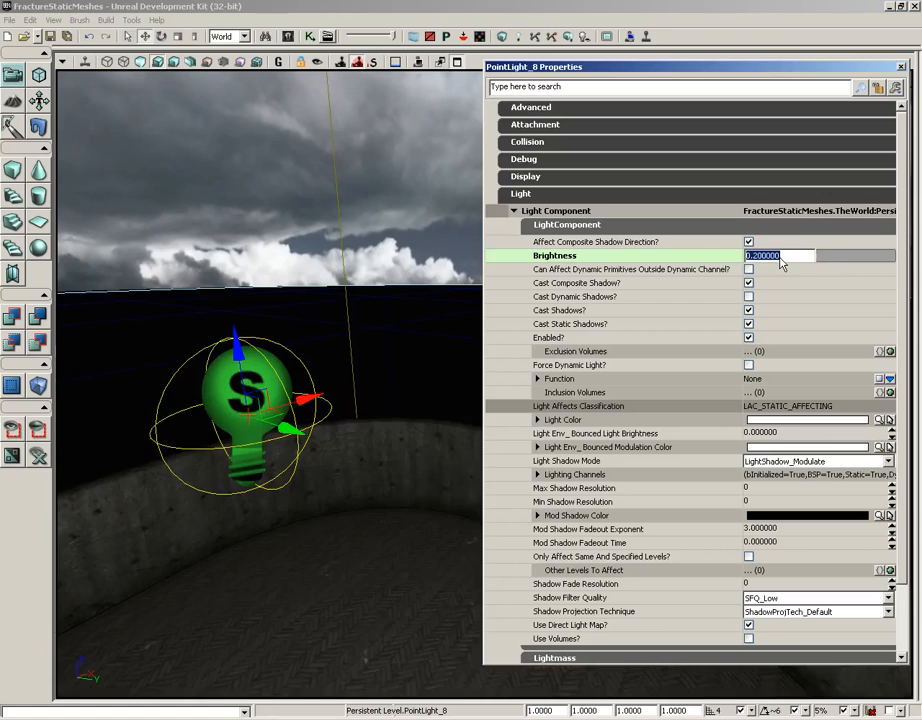
Set the point light's Brightness to 5.
{"action": "left_click", "coordinate": [775, 259]}
{"action": "left_click_drag", "start_coordinate": [776, 258], "coordinate": [728, 260]}
{"action": "type", "text": "5"}
{"action": "key", "text": "Return"}
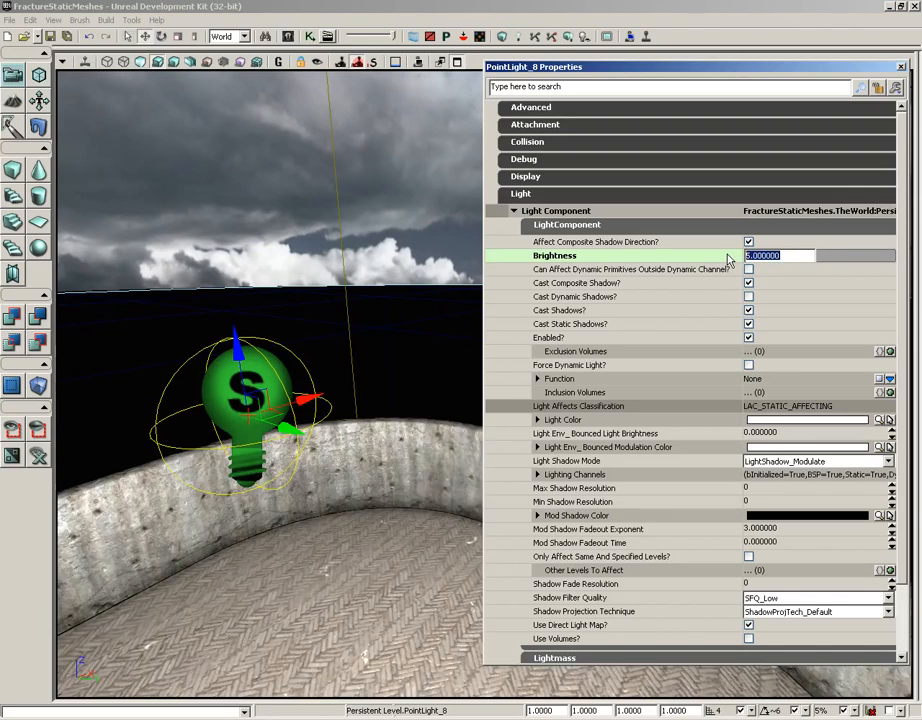
{"action": "left_click", "coordinate": [718, 270]}
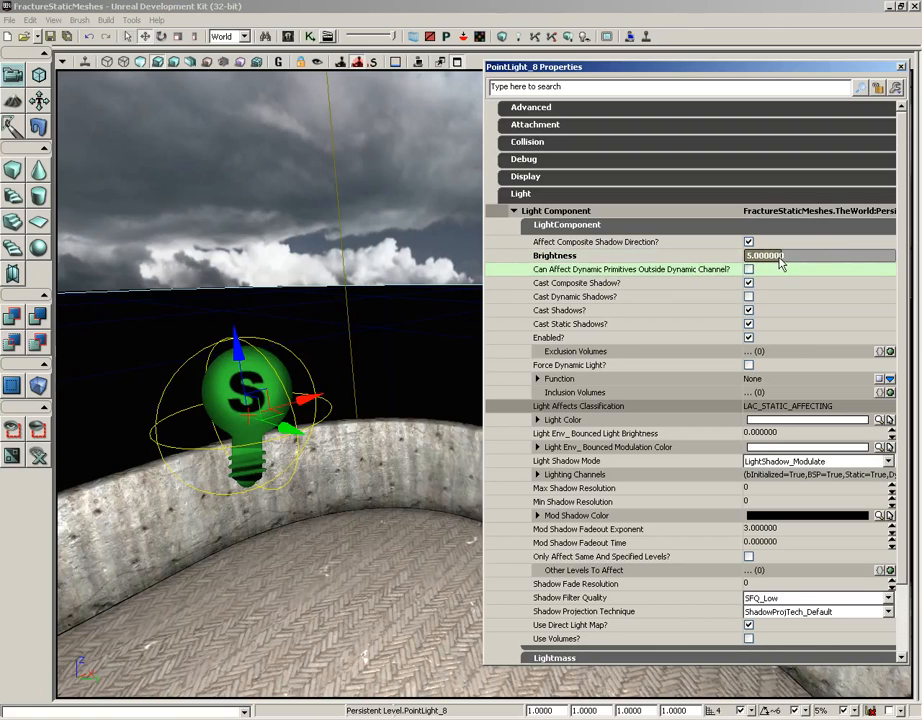
Lower the point light's Brightness to about 1.42 with the slider, and raise it to about 9.1.
{"action": "left_click_drag", "start_coordinate": [780, 259], "coordinate": [754, 256]}
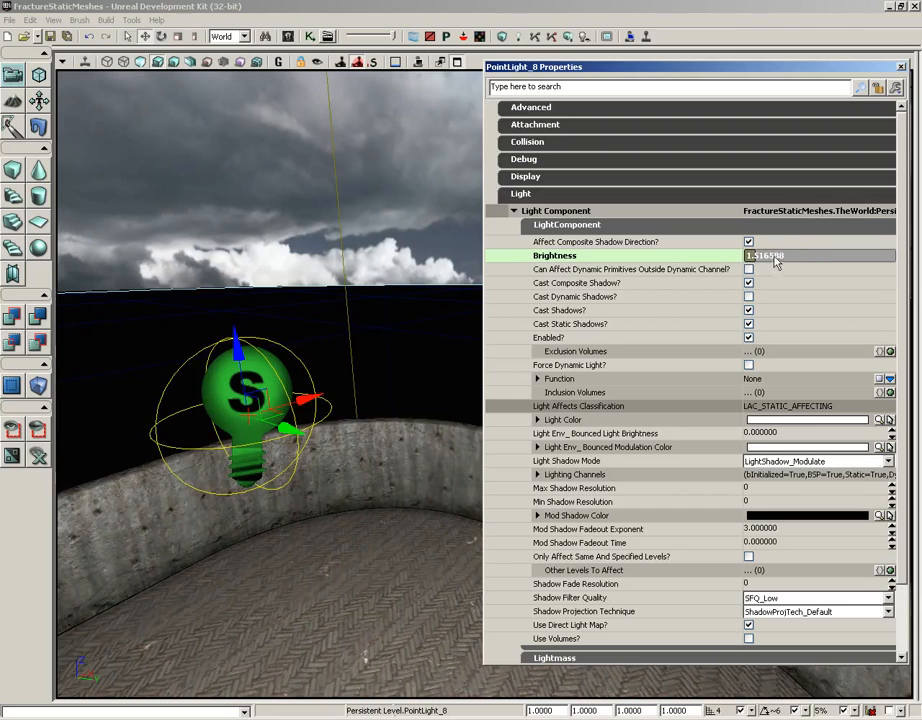
{"action": "left_click_drag", "start_coordinate": [428, 263], "coordinate": [428, 272]}
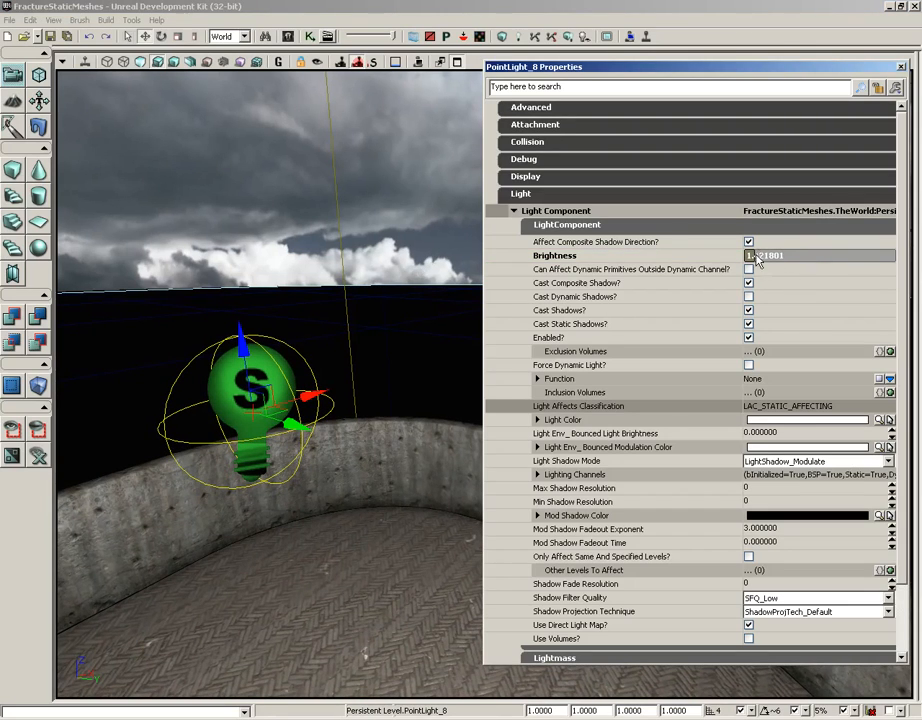
{"action": "left_click_drag", "start_coordinate": [405, 354], "coordinate": [390, 366]}
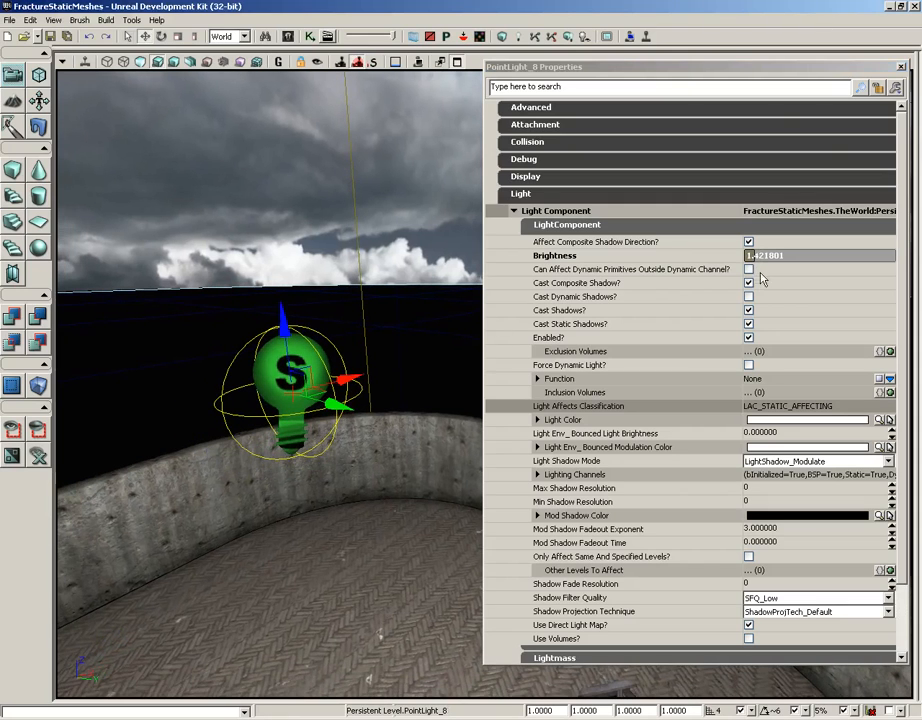
{"action": "left_click_drag", "start_coordinate": [760, 256], "coordinate": [817, 256]}
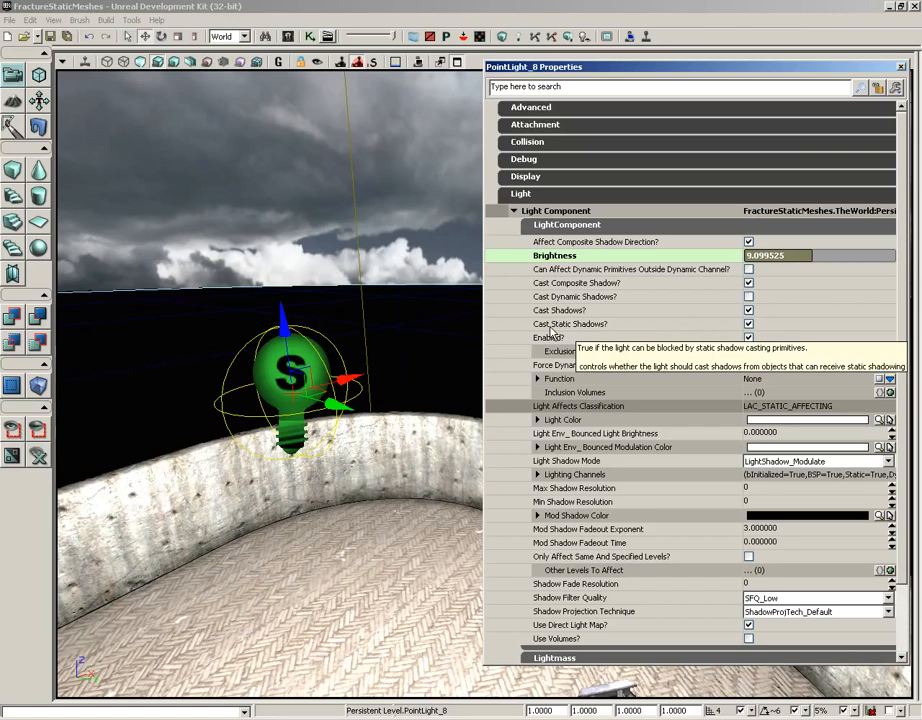
Toggle the point light's Enabled option repeatedly, check the arena in Lit view mode while disabled, and leave the light enabled.
{"action": "left_click", "coordinate": [749, 338]}
{"action": "left_click", "coordinate": [749, 338]}
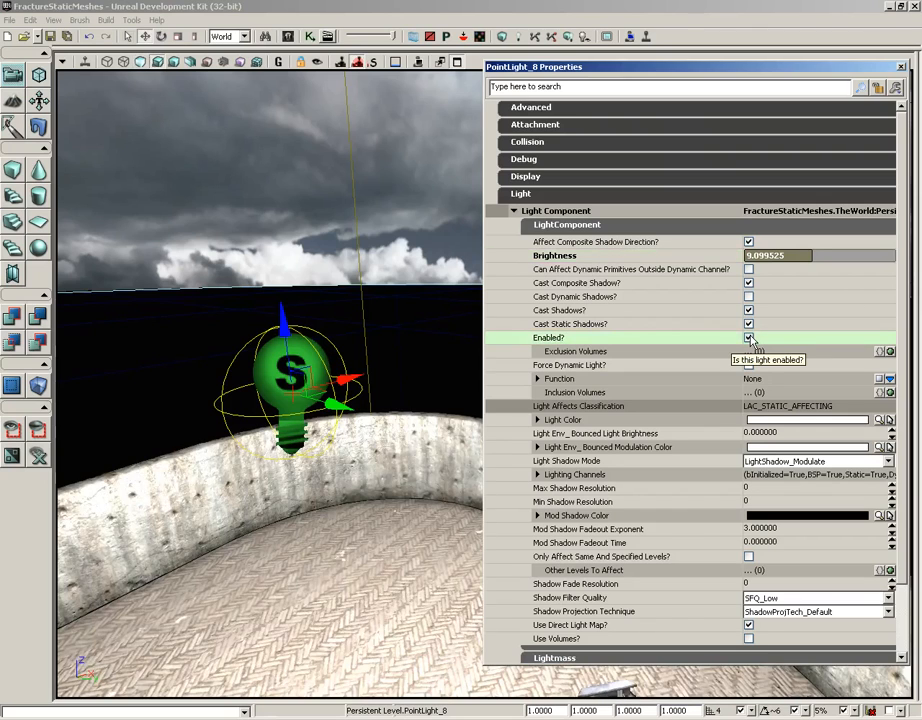
{"action": "left_click", "coordinate": [750, 339]}
{"action": "right_click_drag", "start_coordinate": [388, 391], "coordinate": [398, 440]}
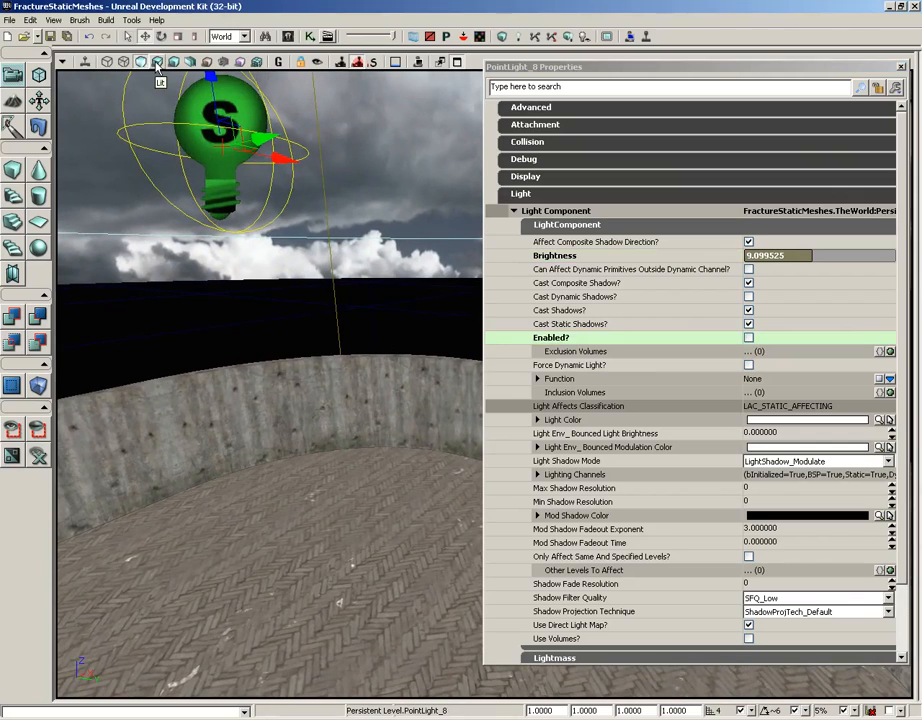
{"action": "left_click", "coordinate": [157, 63]}
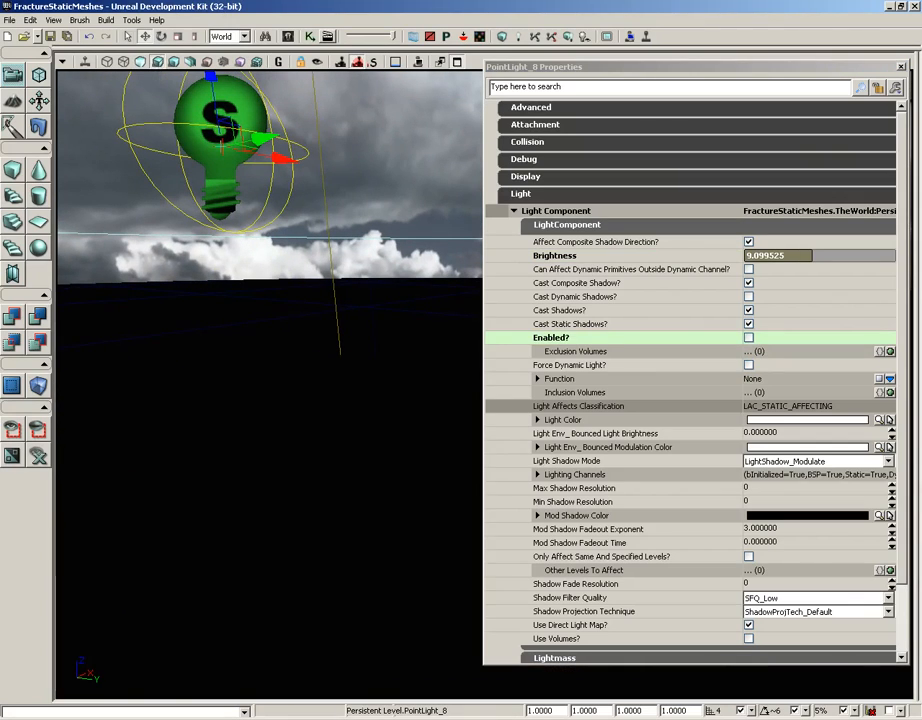
{"action": "left_click", "coordinate": [748, 338]}
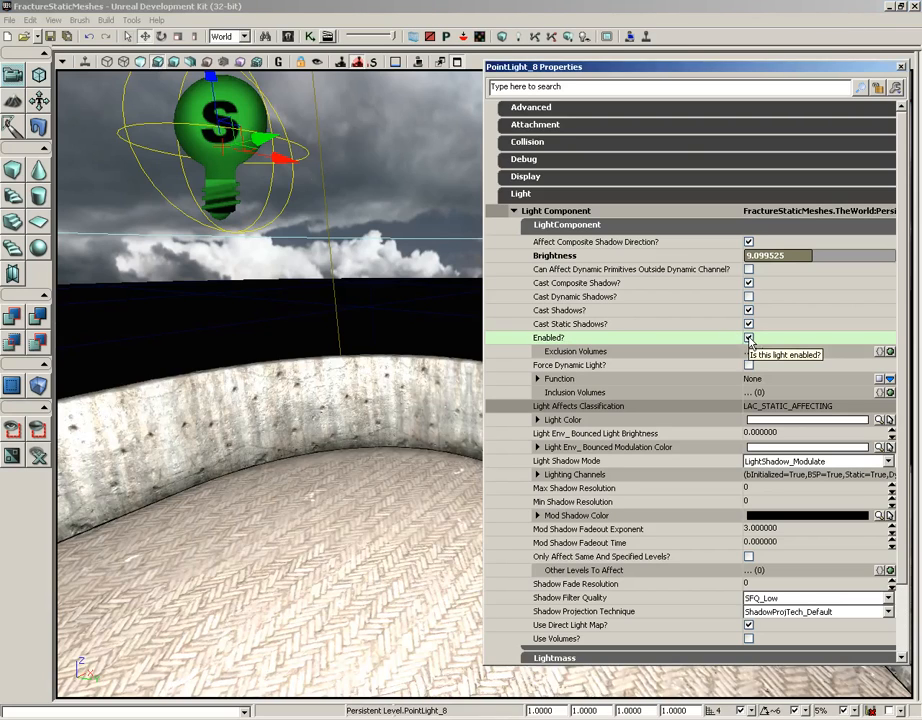
{"action": "left_click", "coordinate": [748, 338]}
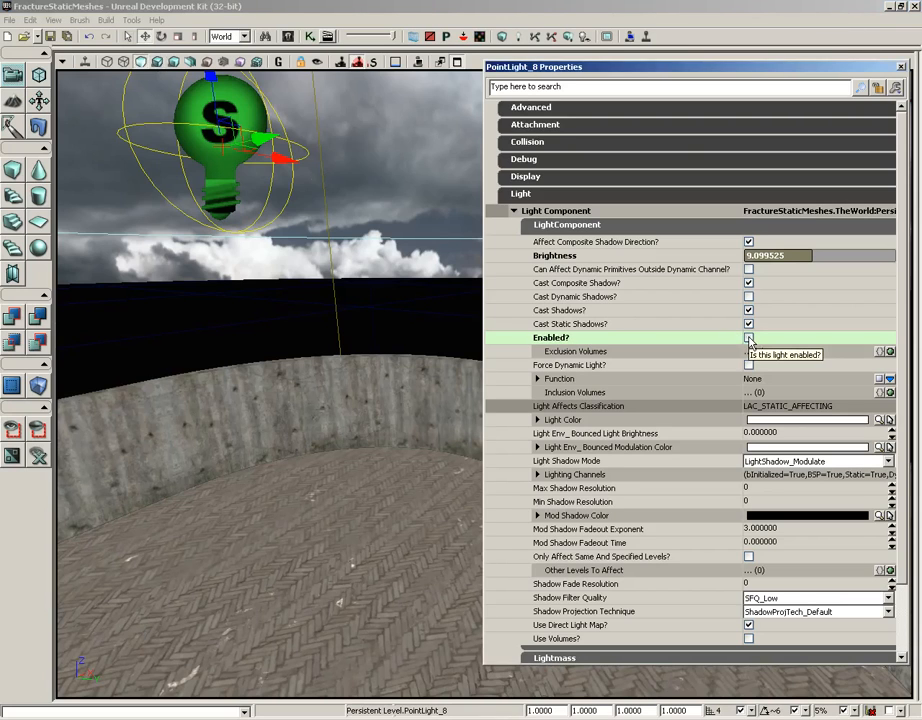
{"action": "left_click", "coordinate": [748, 338]}
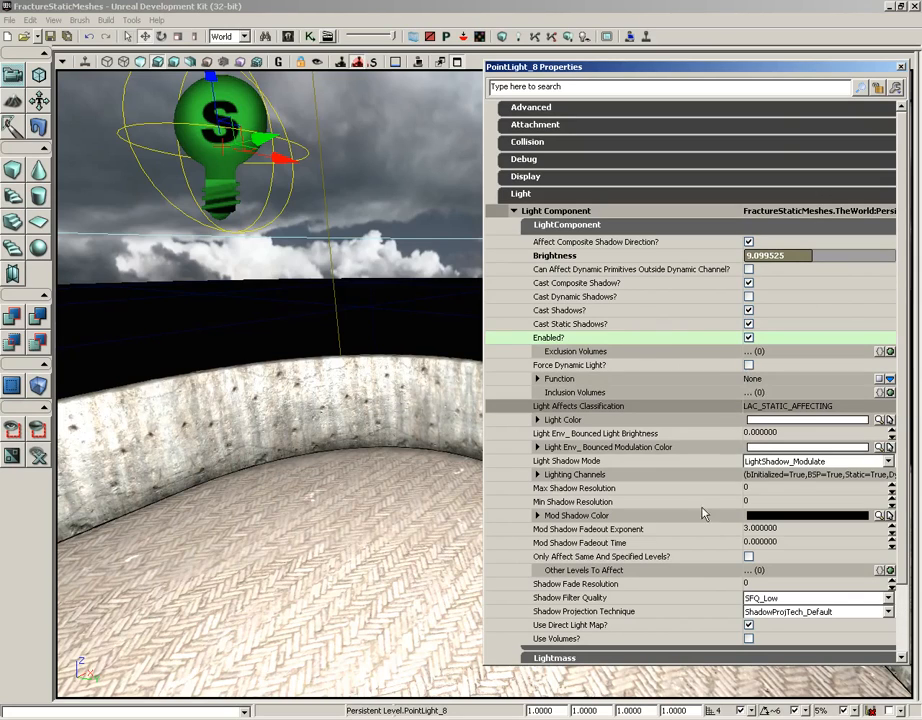
Expand Light Color and set the point light's color to bright green (Red 67, Green 239, Blue 10).
{"action": "left_click", "coordinate": [539, 420]}
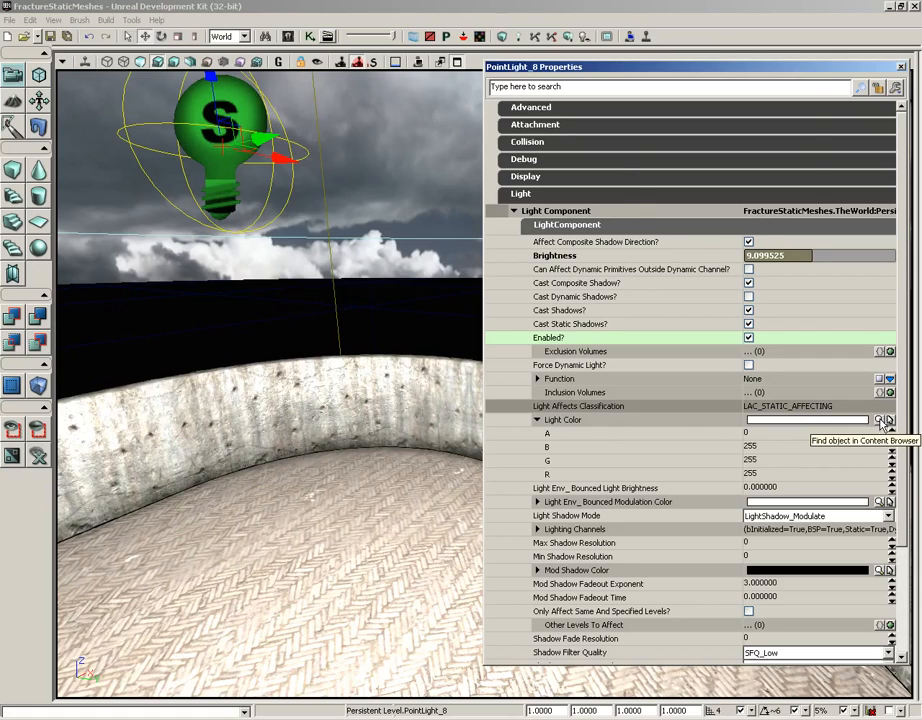
{"action": "left_click", "coordinate": [845, 419]}
{"action": "left_click", "coordinate": [692, 106]}
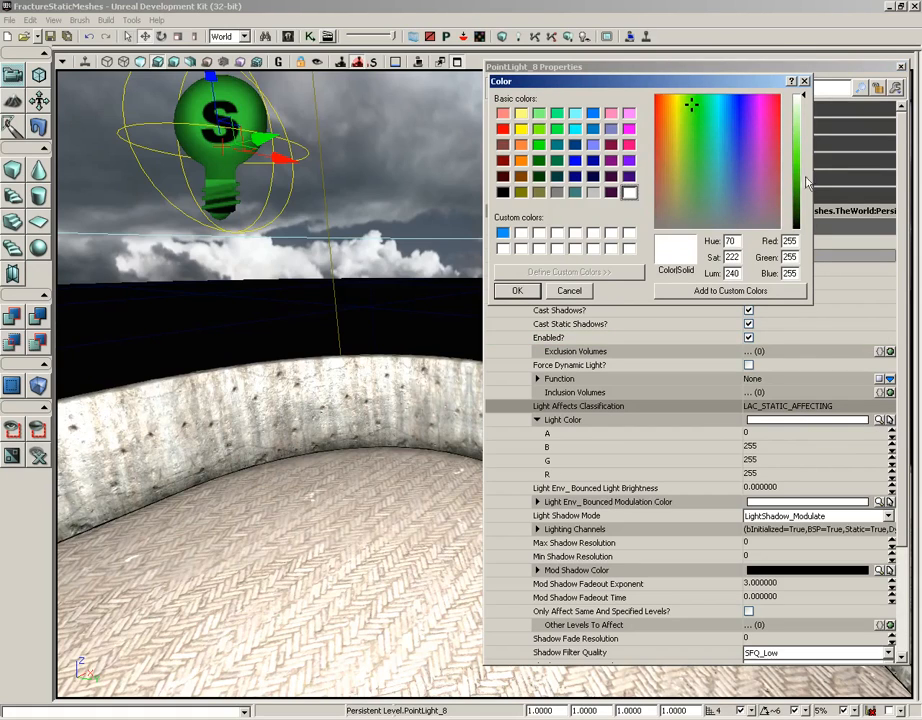
{"action": "left_click", "coordinate": [797, 160]}
{"action": "left_click", "coordinate": [517, 290]}
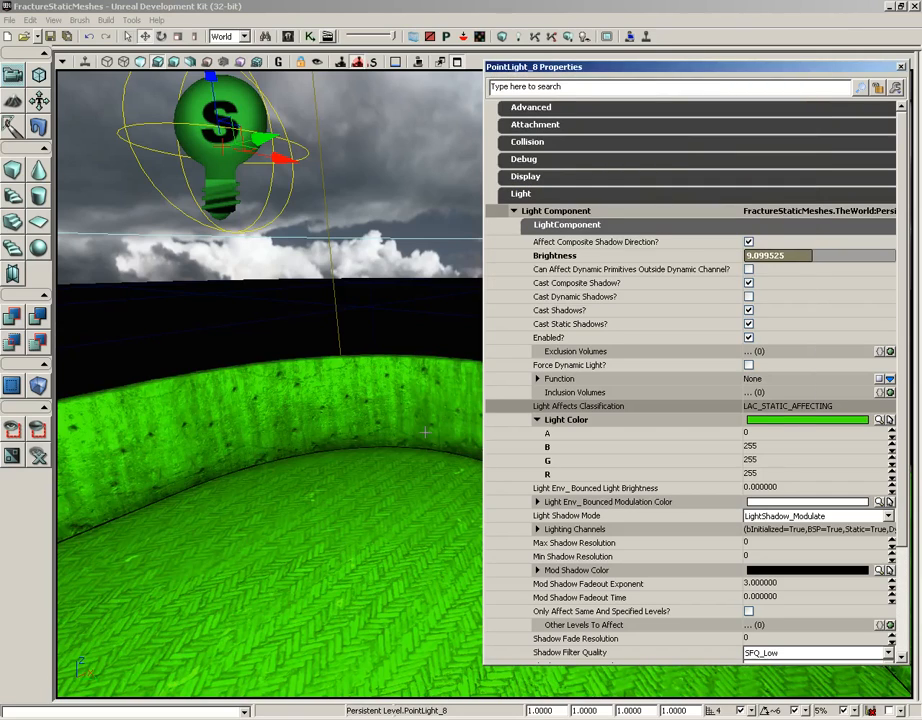
Set the point light's Brightness to 1.
{"action": "left_click", "coordinate": [770, 256]}
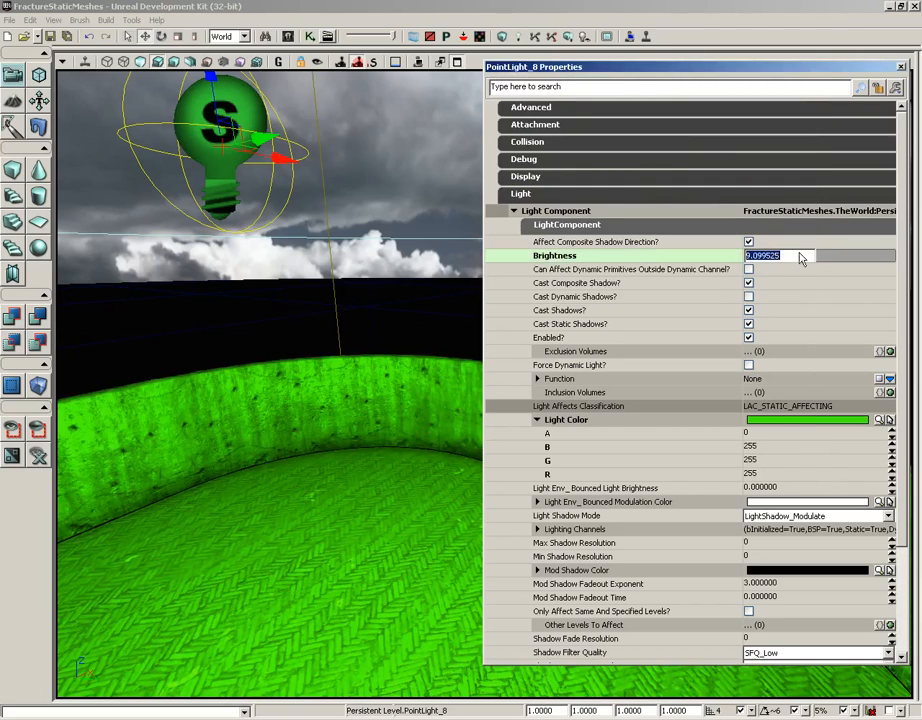
{"action": "type", "text": "1"}
{"action": "key", "text": "Return"}
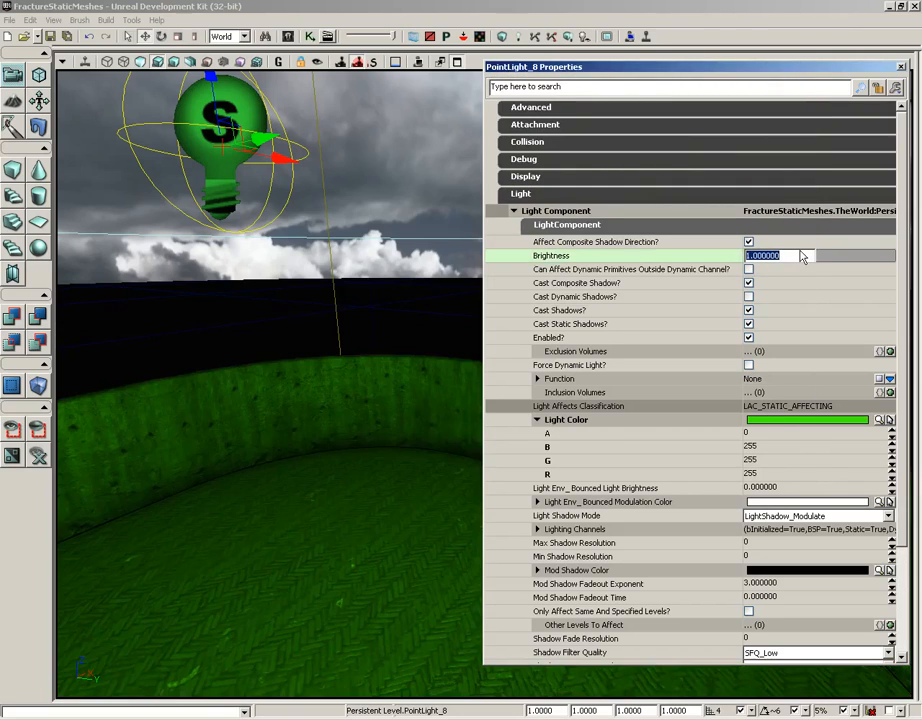
Set the point light's Light Color to white (Red 255, Green 255, Blue 255).
{"action": "left_click", "coordinate": [879, 420]}
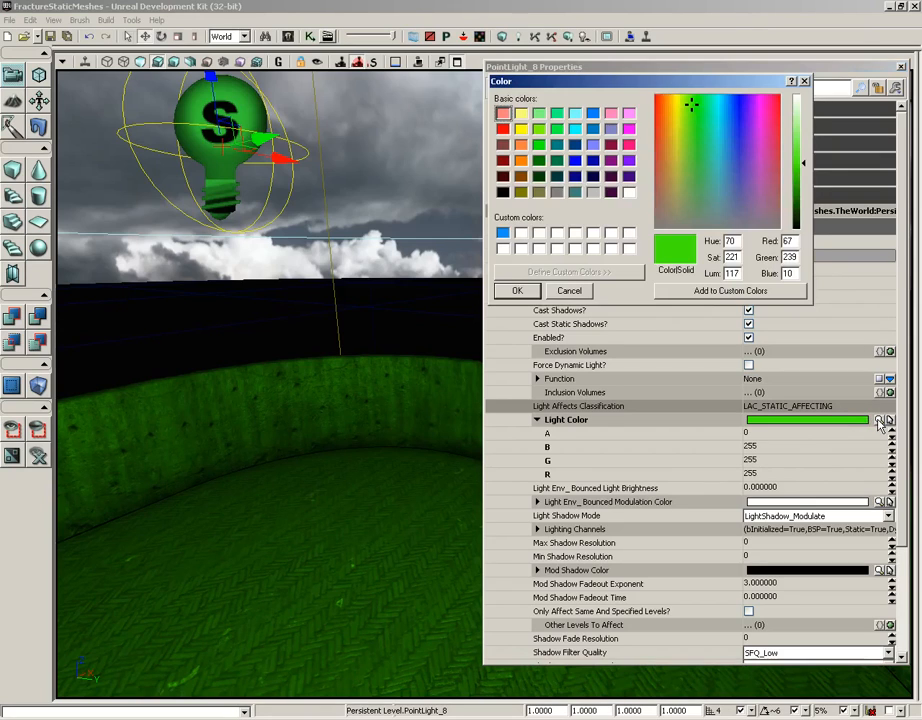
{"action": "left_click", "coordinate": [690, 214]}
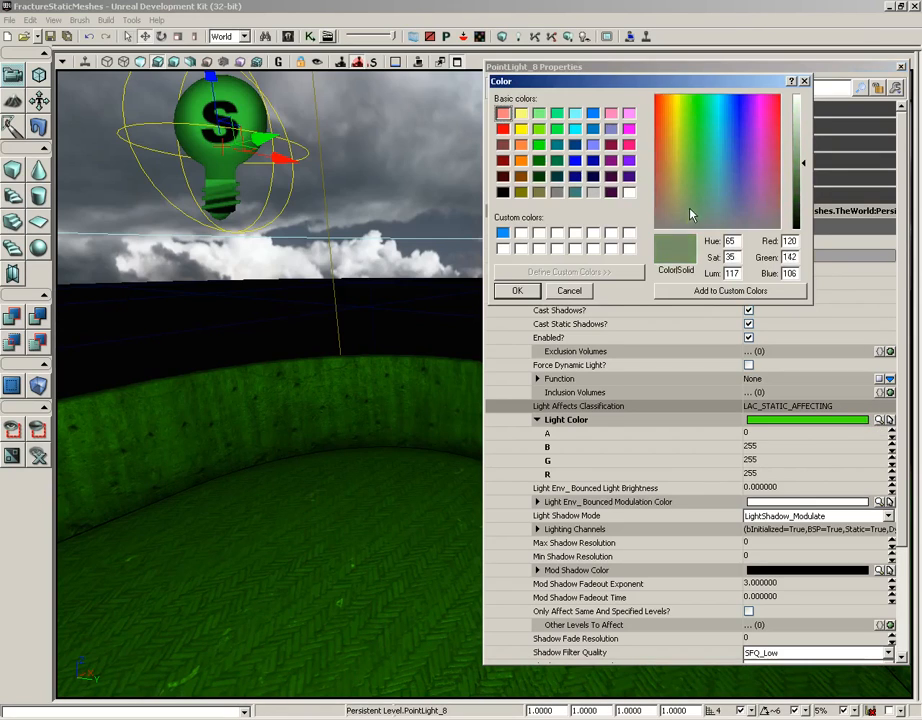
{"action": "left_click_drag", "start_coordinate": [690, 214], "coordinate": [688, 227]}
{"action": "left_click_drag", "start_coordinate": [800, 133], "coordinate": [800, 93]}
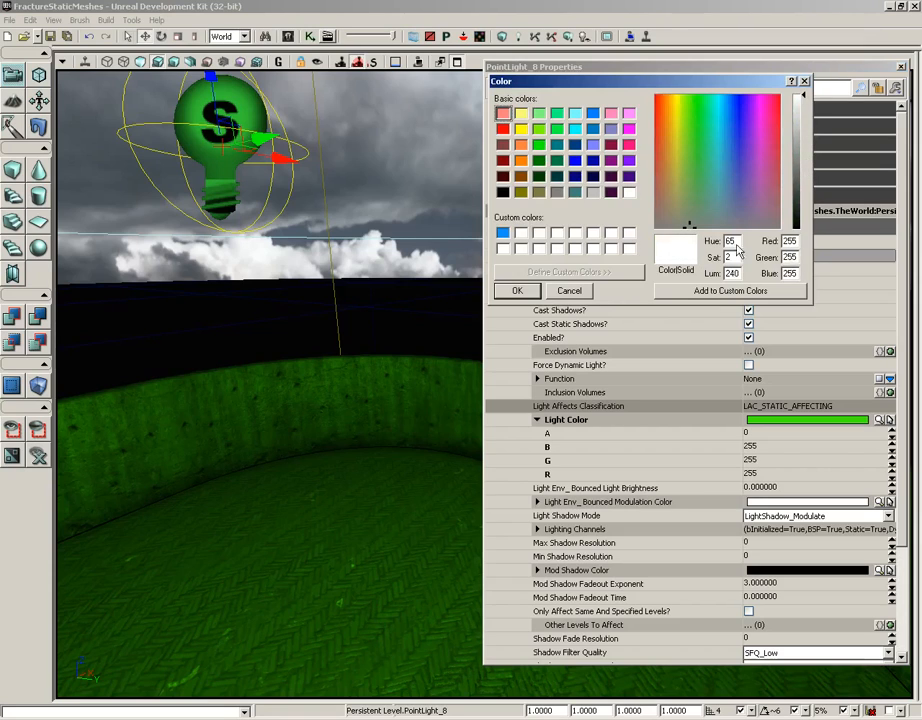
{"action": "left_click", "coordinate": [517, 290]}
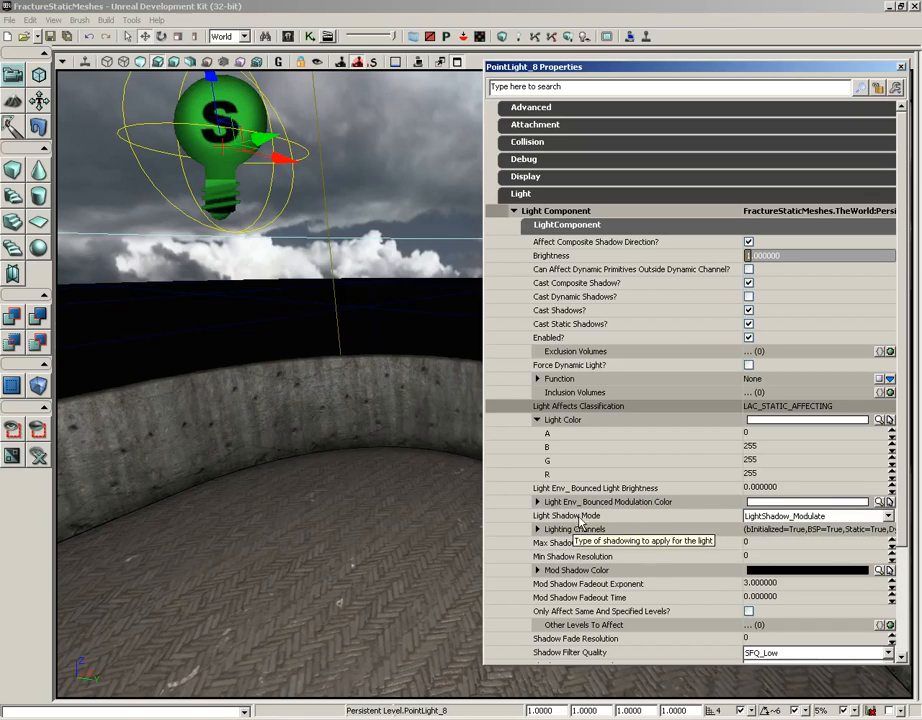
Check the Light Shadow Mode options, keep LightShadow_Modulate, and enable Use Volumes for the point light.
{"action": "left_click", "coordinate": [777, 519]}
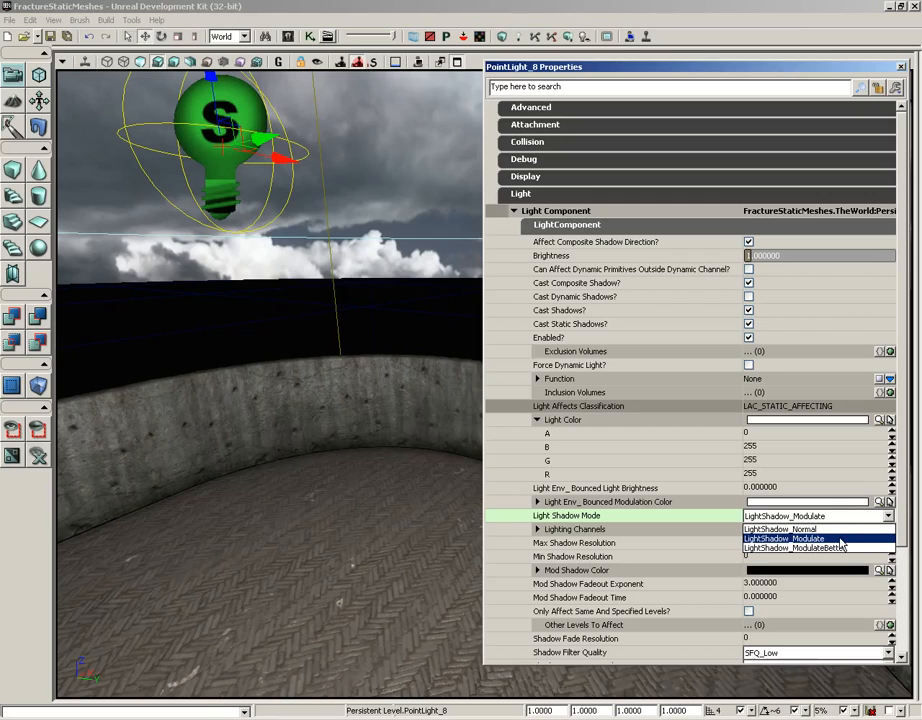
{"action": "left_click", "coordinate": [840, 539]}
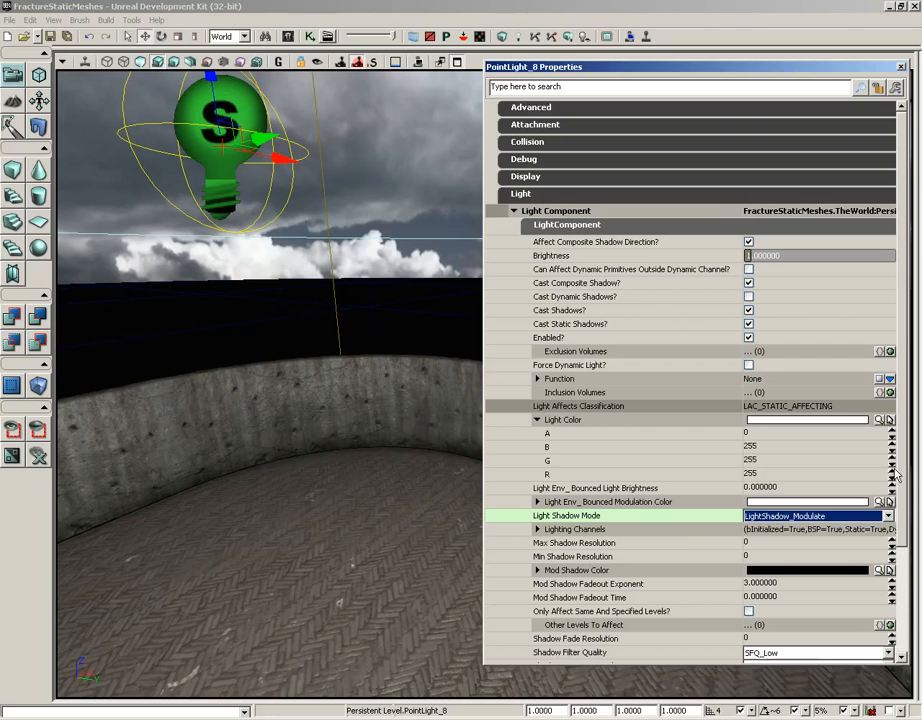
{"action": "scroll", "coordinate": [905, 532], "scroll_direction": "down", "scroll_amount": 3}
{"action": "scroll", "coordinate": [905, 532], "scroll_direction": "down", "scroll_amount": 2}
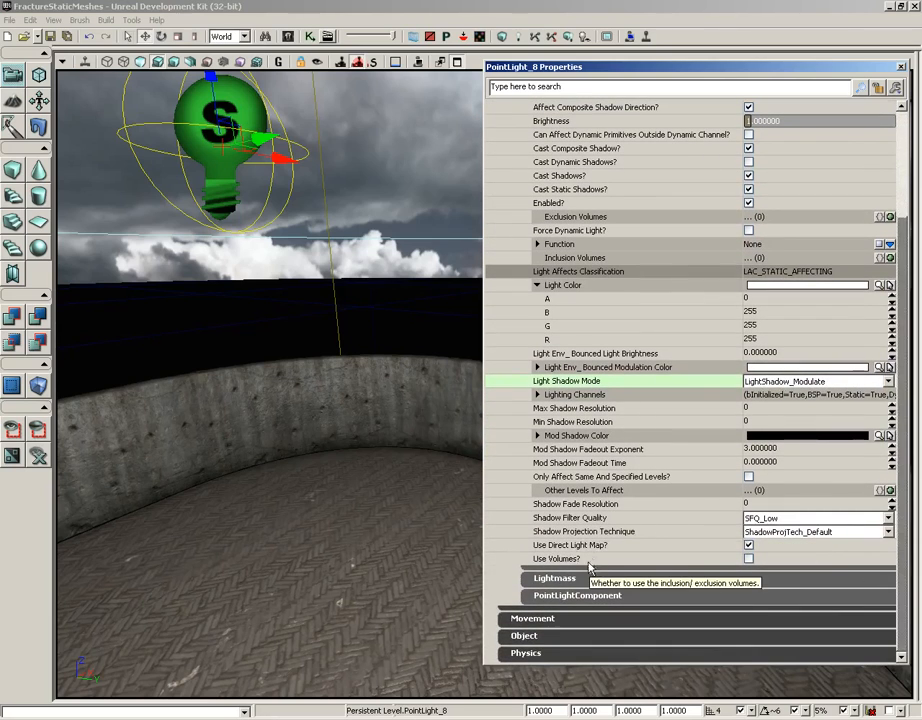
{"action": "left_click", "coordinate": [748, 560]}
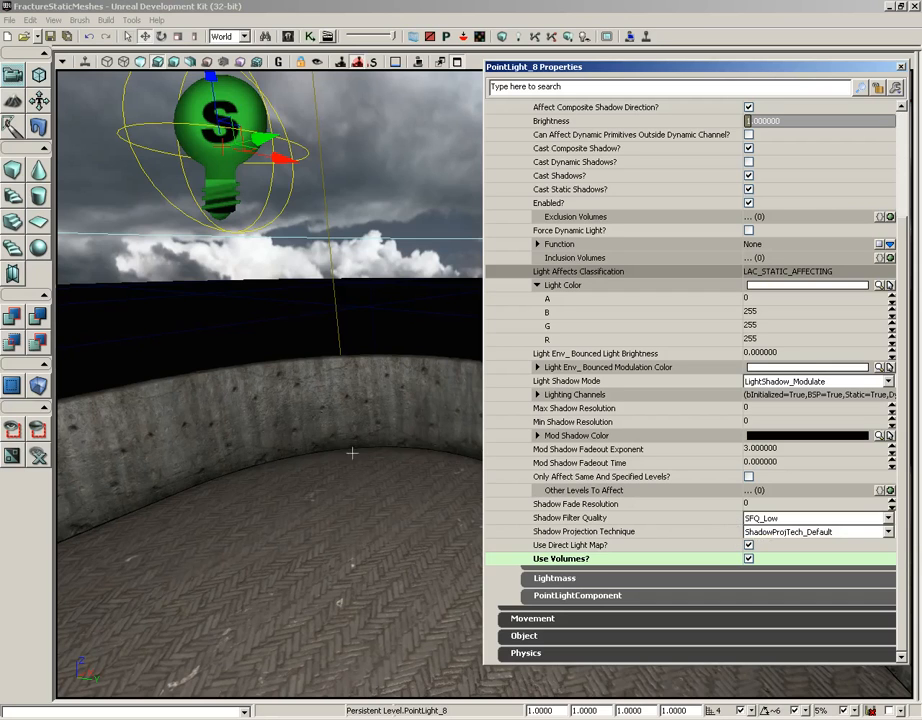
Return to the InterpActor on the arena floor and select it to show its properties.
{"action": "right_click_drag", "start_coordinate": [346, 434], "coordinate": [585, 524]}
{"action": "left_click_drag", "start_coordinate": [585, 524], "coordinate": [506, 444]}
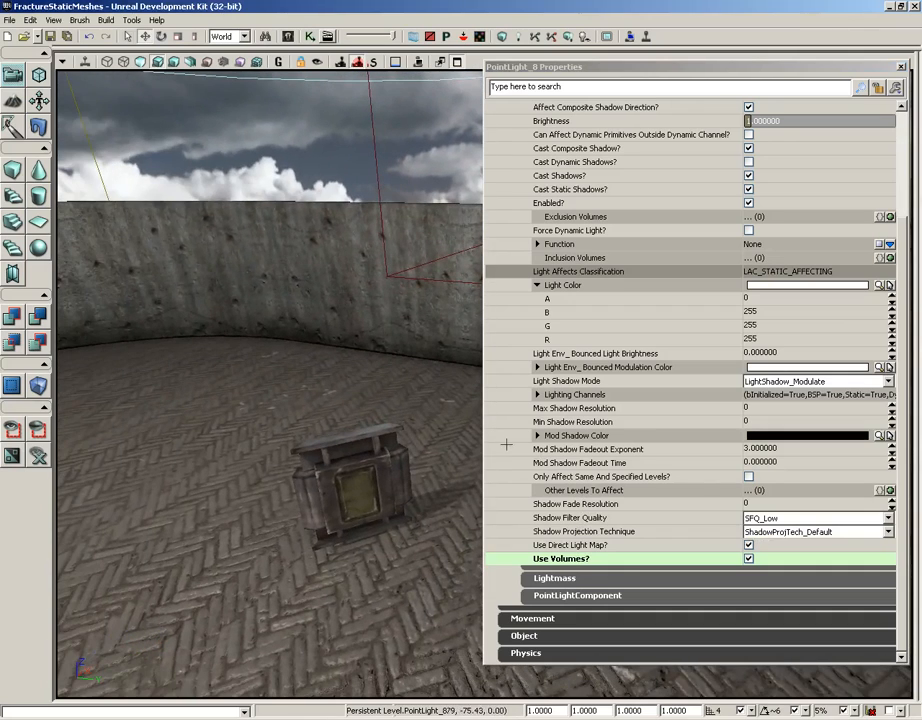
{"action": "left_click", "coordinate": [350, 448]}
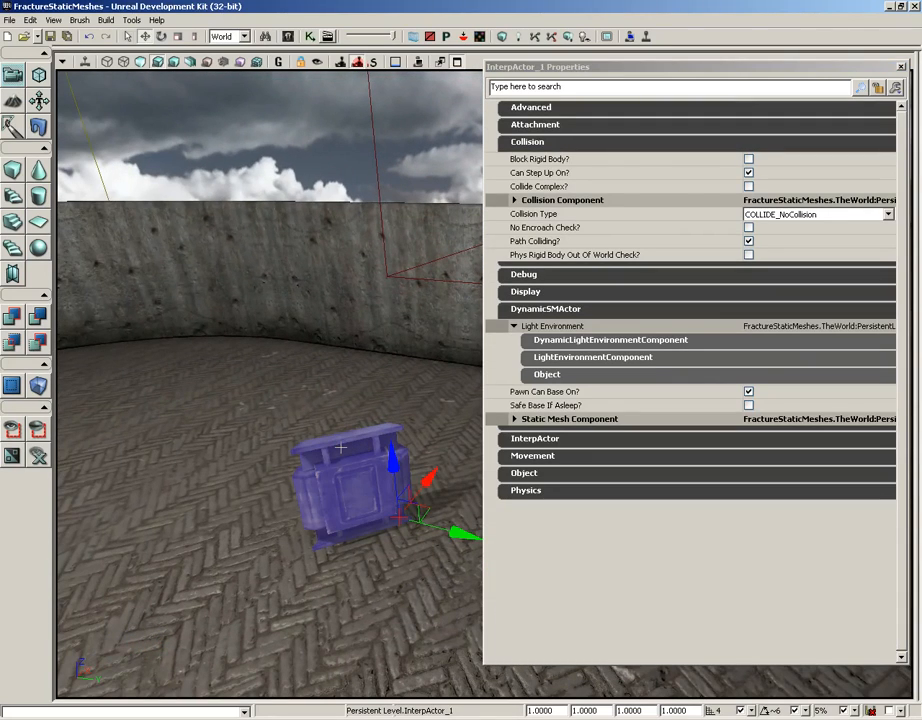
Build a cube builder brush and raise it 84 units so that it surrounds the InterpActor on the arena floor.
{"action": "left_click", "coordinate": [15, 172]}
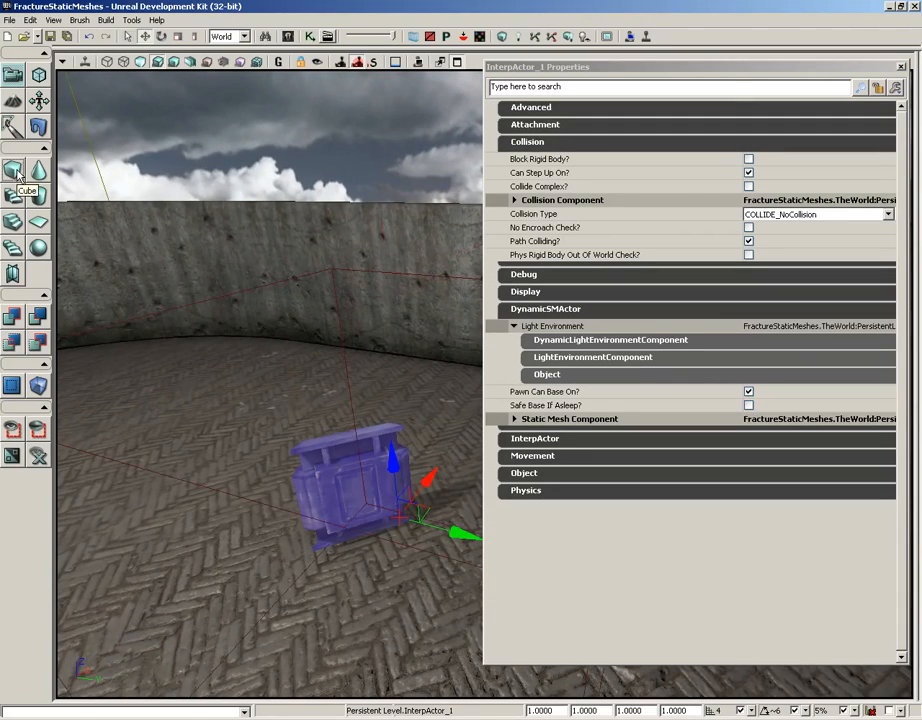
{"action": "mouse_move", "coordinate": [280, 332]}
{"action": "left_mouse_down"}
{"action": "mouse_move", "coordinate": [292, 354]}
{"action": "mouse_move", "coordinate": [296, 420]}
{"action": "mouse_move", "coordinate": [280, 397]}
{"action": "left_mouse_up"}
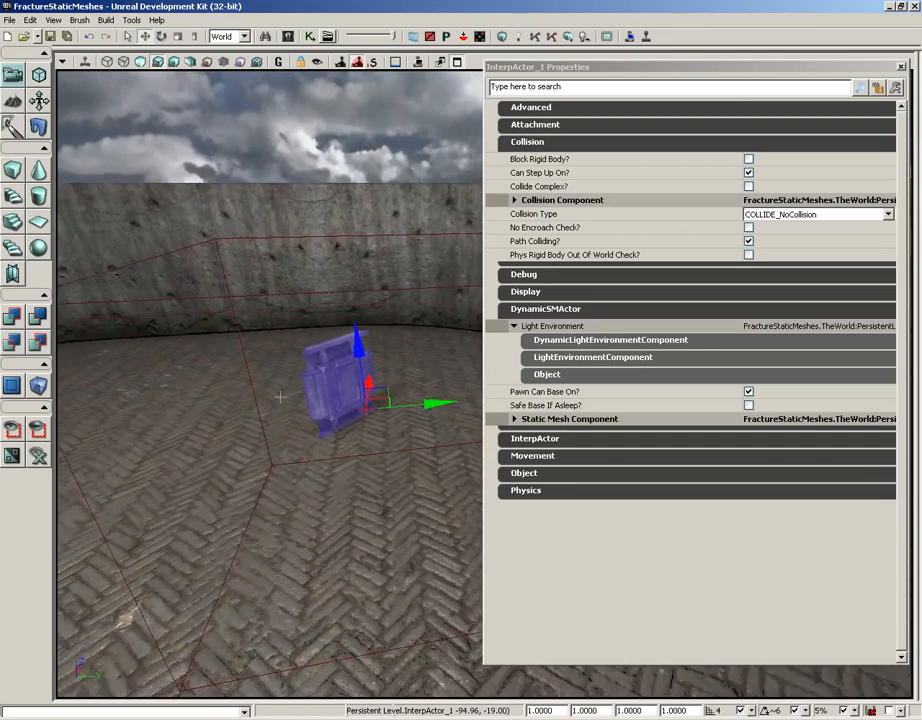
{"action": "right_click_drag", "start_coordinate": [280, 397], "coordinate": [282, 418]}
{"action": "left_click", "coordinate": [338, 187]}
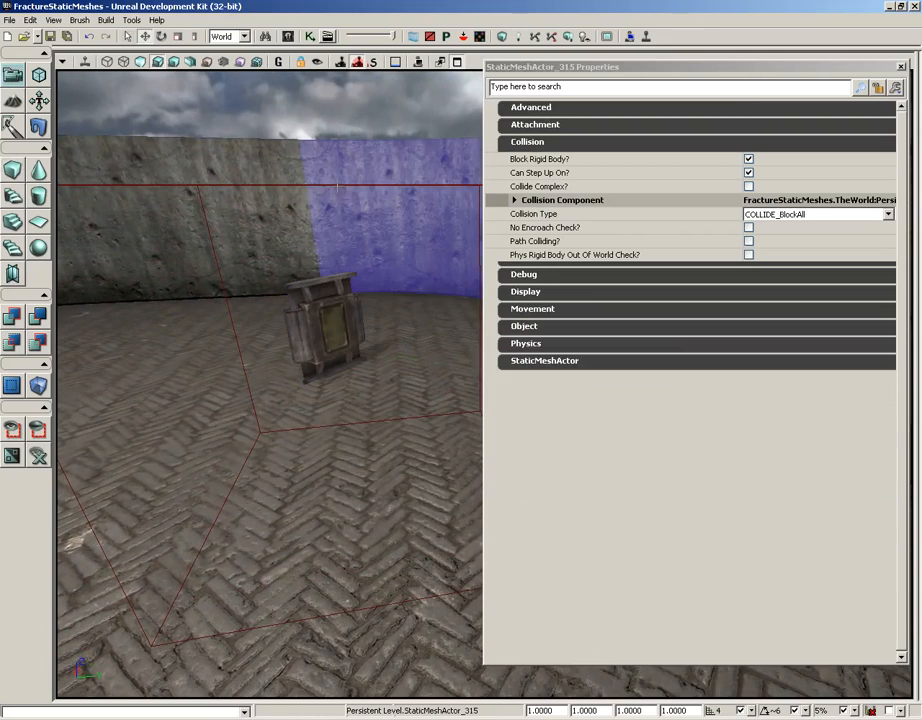
{"action": "left_click", "coordinate": [291, 184]}
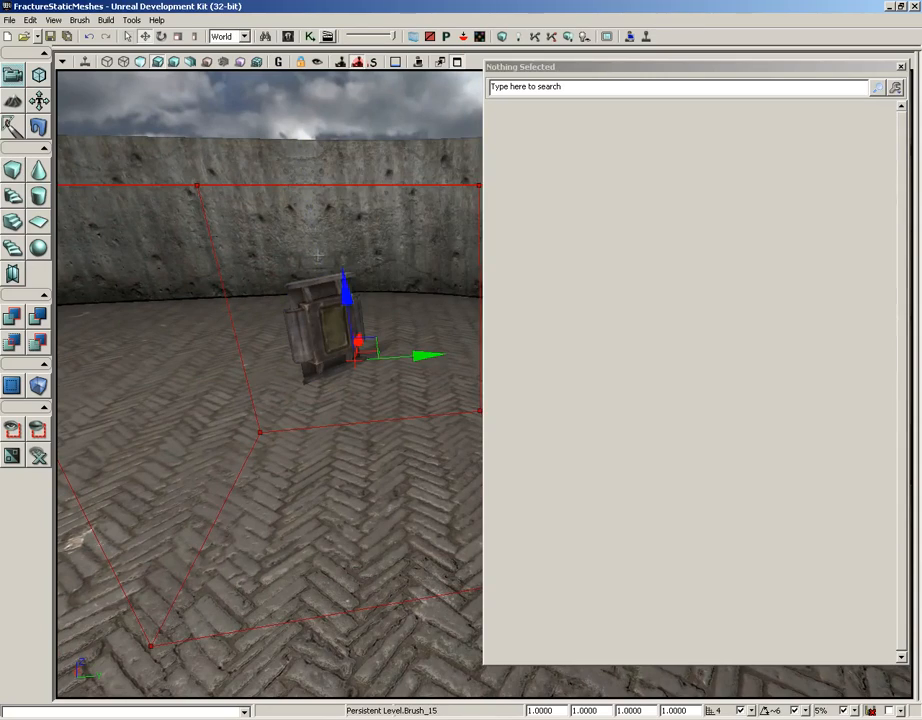
{"action": "left_click_drag", "start_coordinate": [348, 340], "coordinate": [343, 240]}
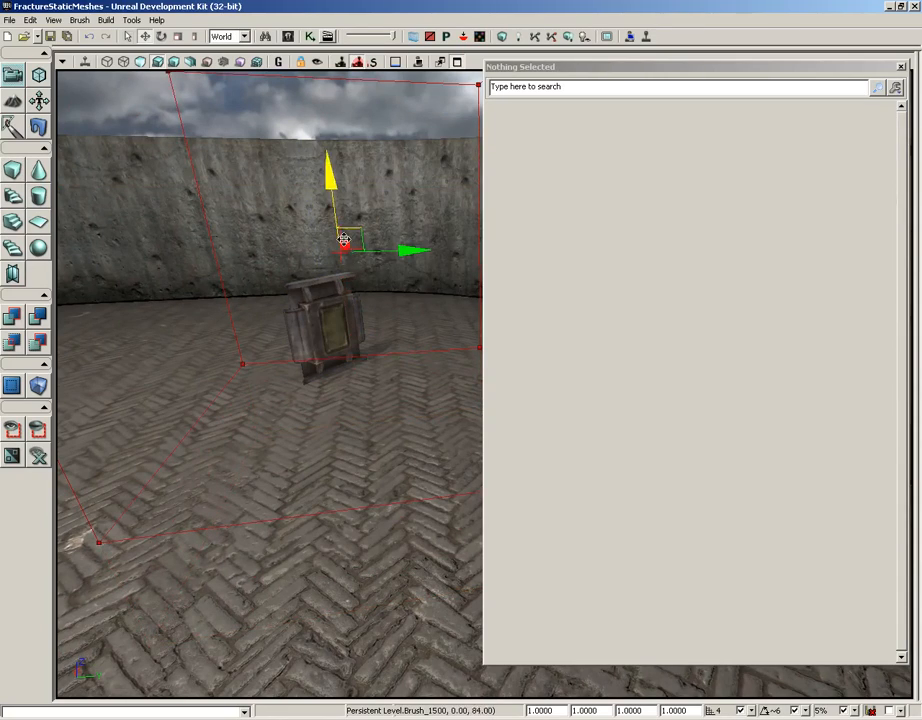
{"action": "left_click", "coordinate": [902, 67]}
{"action": "mouse_move", "coordinate": [643, 267]}
{"action": "right_mouse_down"}
{"action": "mouse_move", "coordinate": [592, 243]}
{"action": "mouse_move", "coordinate": [637, 267]}
{"action": "right_mouse_up"}
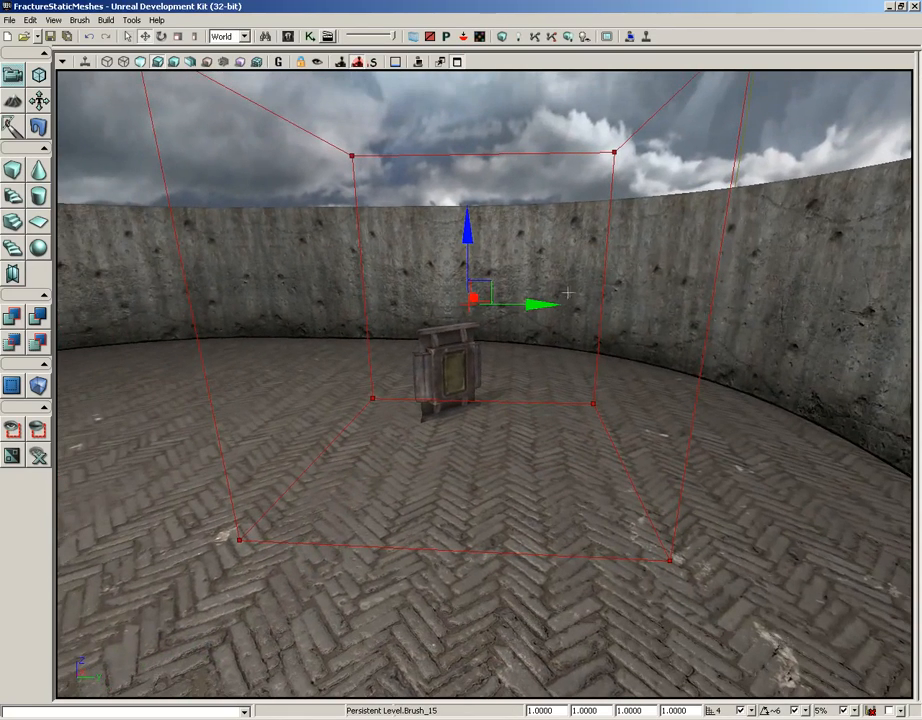
{"action": "mouse_move", "coordinate": [568, 293]}
{"action": "left_mouse_down"}
{"action": "mouse_move", "coordinate": [405, 377]}
{"action": "mouse_move", "coordinate": [484, 400]}
{"action": "mouse_move", "coordinate": [573, 348]}
{"action": "mouse_move", "coordinate": [549, 276]}
{"action": "mouse_move", "coordinate": [428, 257]}
{"action": "mouse_move", "coordinate": [355, 264]}
{"action": "mouse_move", "coordinate": [325, 340]}
{"action": "mouse_move", "coordinate": [390, 322]}
{"action": "mouse_move", "coordinate": [459, 218]}
{"action": "mouse_move", "coordinate": [403, 369]}
{"action": "left_mouse_up"}
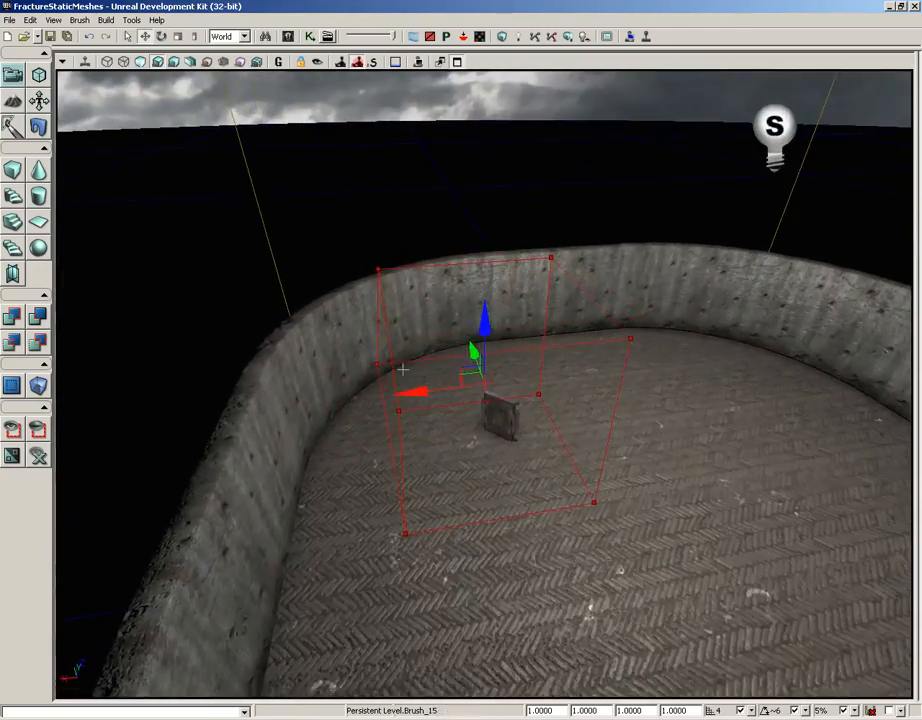
Move the point light down inside the cube builder brush, just above the InterpActor.
{"action": "left_click", "coordinate": [774, 135]}
{"action": "left_click_drag", "start_coordinate": [774, 135], "coordinate": [745, 242]}
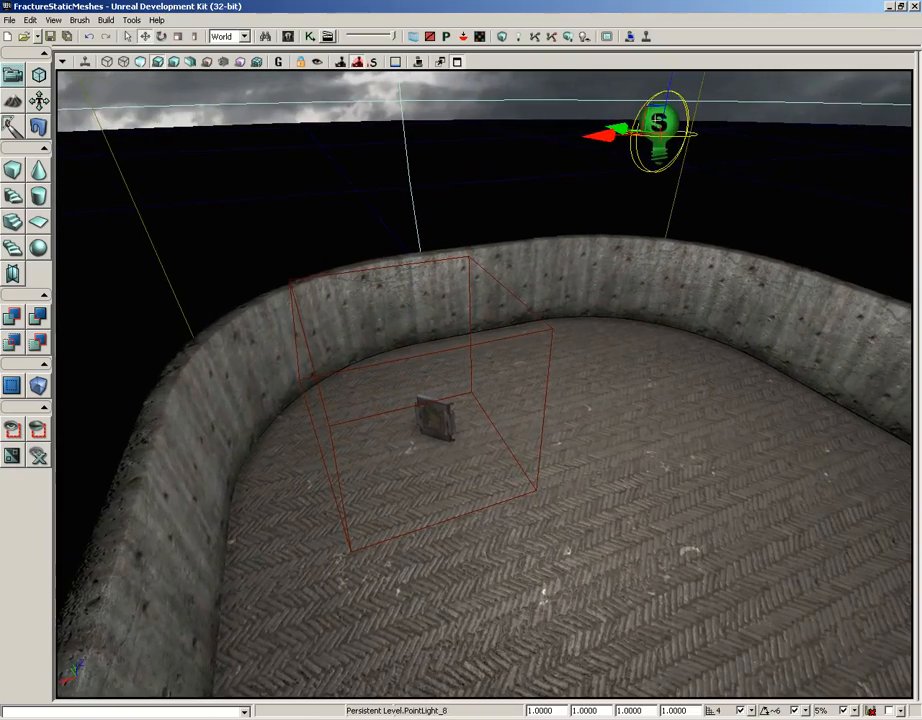
{"action": "left_click_drag", "start_coordinate": [668, 85], "coordinate": [496, 302]}
{"action": "left_click_drag", "start_coordinate": [500, 356], "coordinate": [463, 305]}
{"action": "mouse_move", "coordinate": [475, 429]}
{"action": "right_mouse_down"}
{"action": "mouse_move", "coordinate": [440, 429]}
{"action": "mouse_move", "coordinate": [475, 429]}
{"action": "right_mouse_up"}
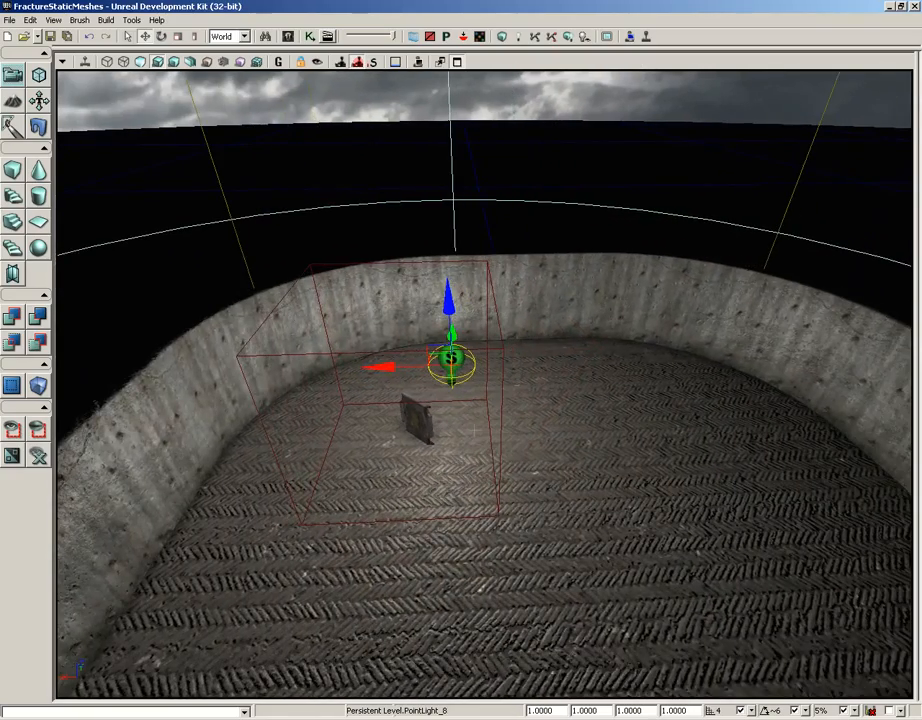
Create a LightVolume from the cube builder brush and move the builder brush aside from it.
{"action": "left_click", "coordinate": [349, 354]}
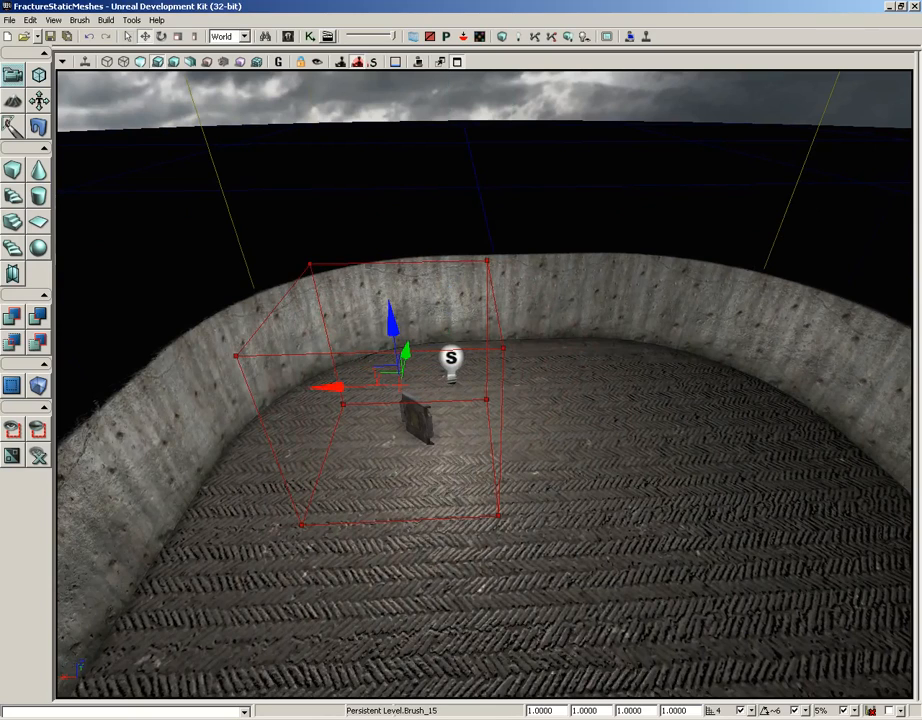
{"action": "right_click", "coordinate": [38, 385]}
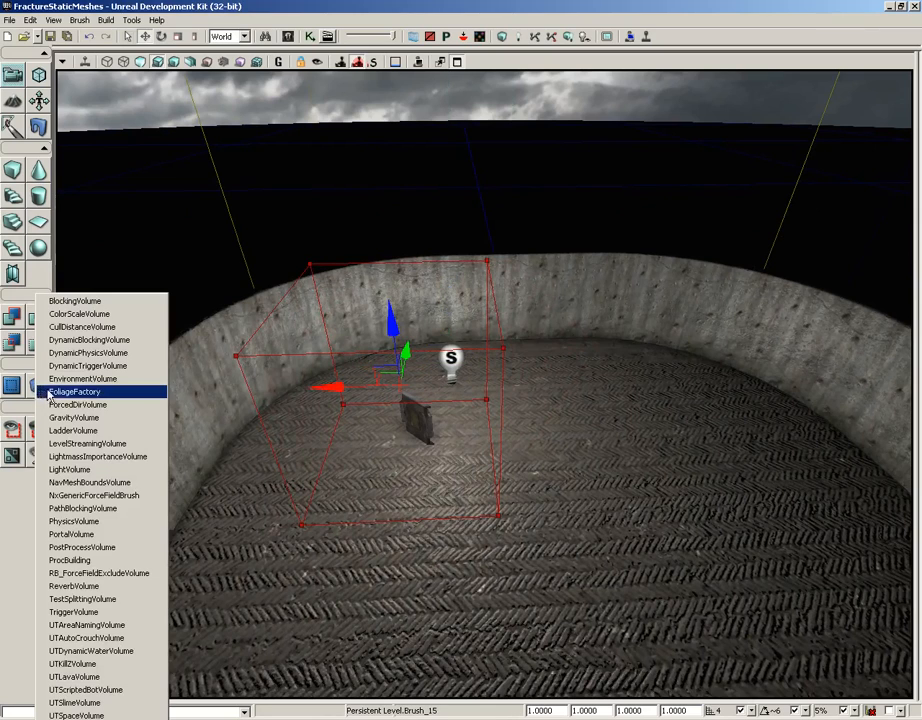
{"action": "left_click", "coordinate": [70, 469]}
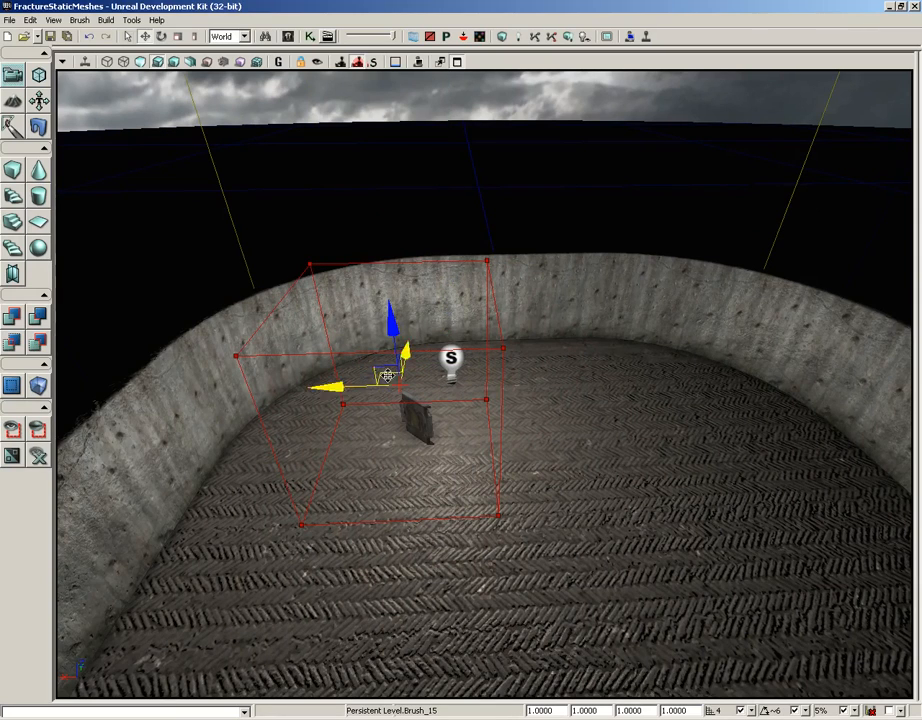
{"action": "left_click_drag", "start_coordinate": [338, 388], "coordinate": [50, 361]}
Add an Inclusion Volumes entry in the point light's LightComponent settings and assign the new LightVolume to it.
{"action": "double_click", "coordinate": [451, 357]}
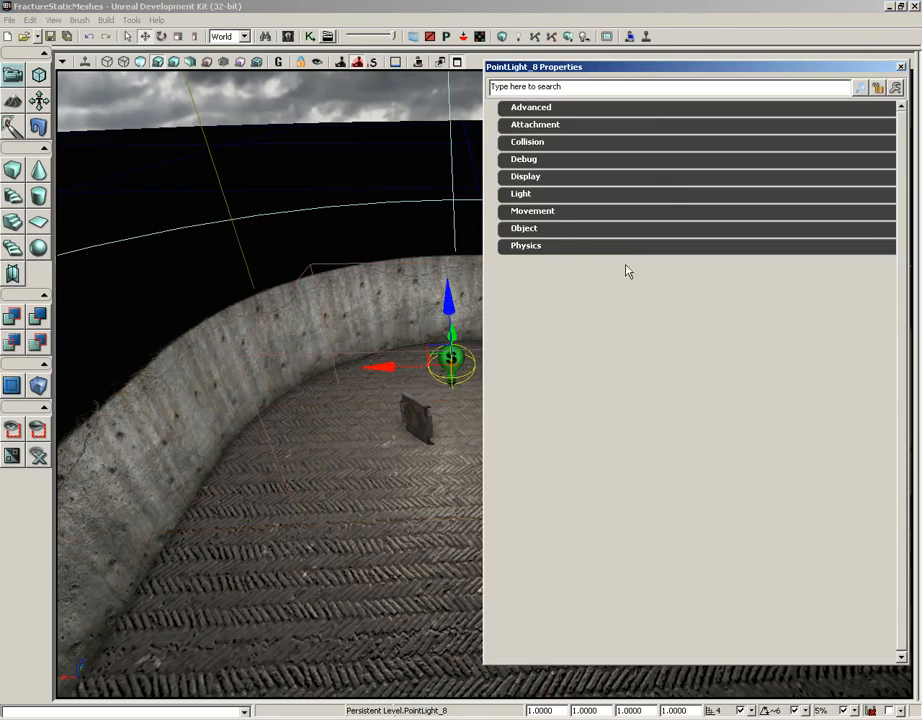
{"action": "left_click", "coordinate": [521, 194]}
{"action": "left_click", "coordinate": [562, 214]}
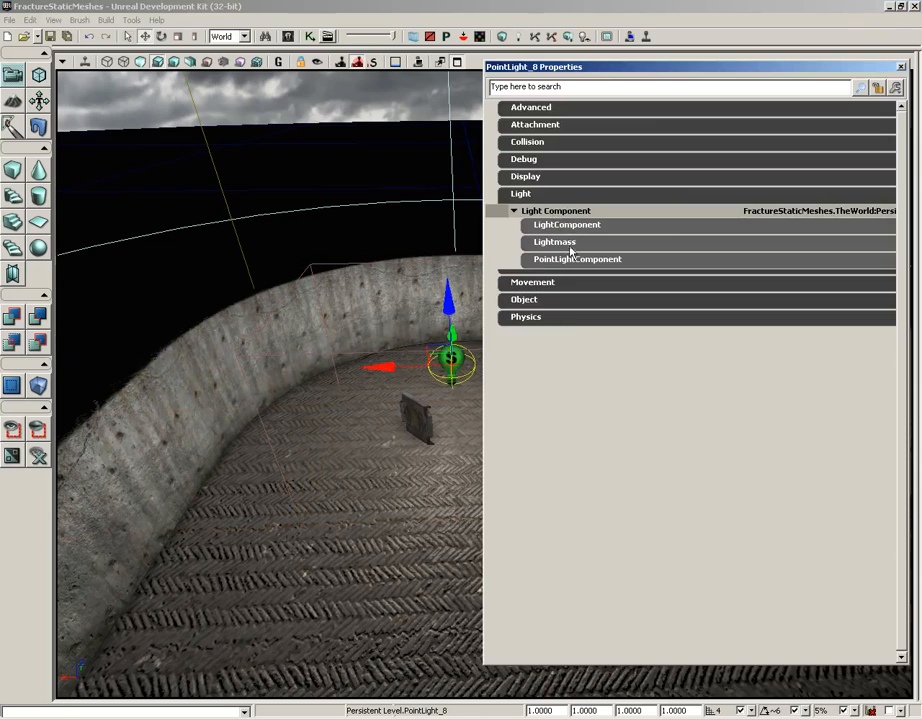
{"action": "left_click", "coordinate": [567, 225]}
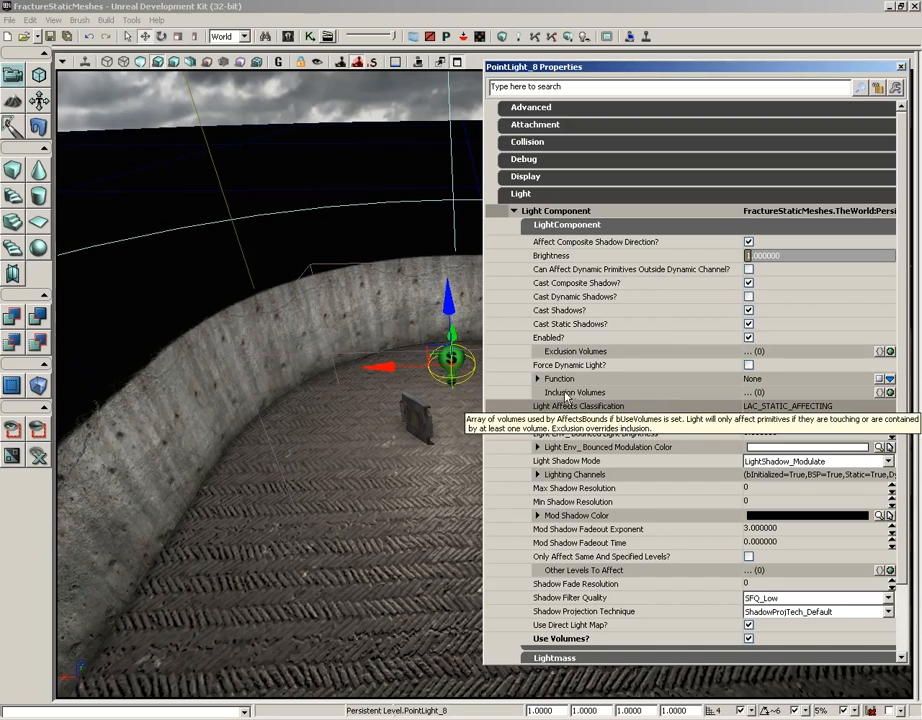
{"action": "left_click", "coordinate": [890, 392]}
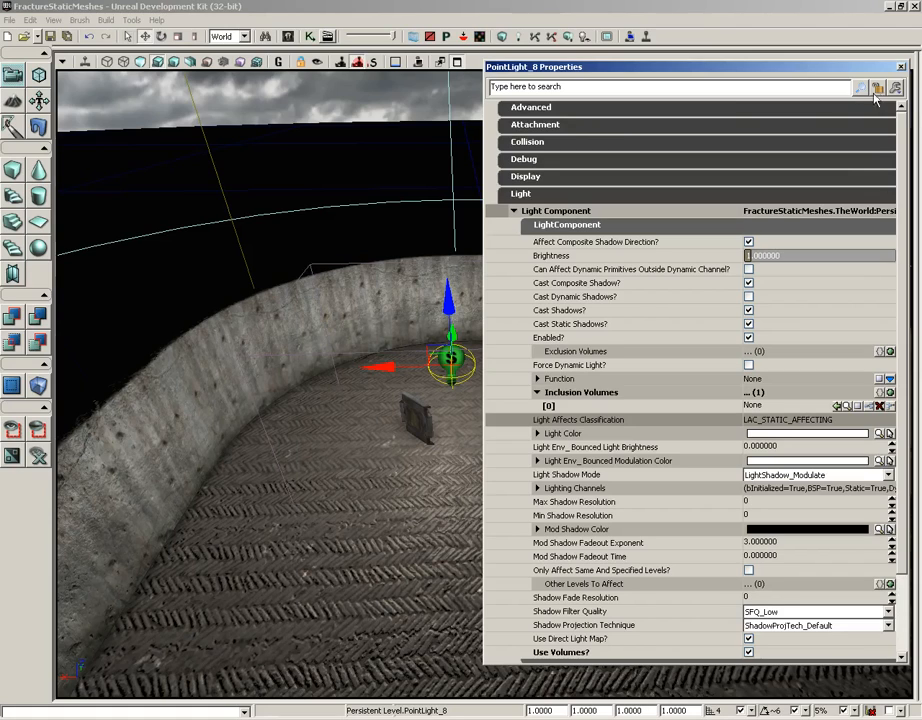
{"action": "left_click", "coordinate": [317, 266]}
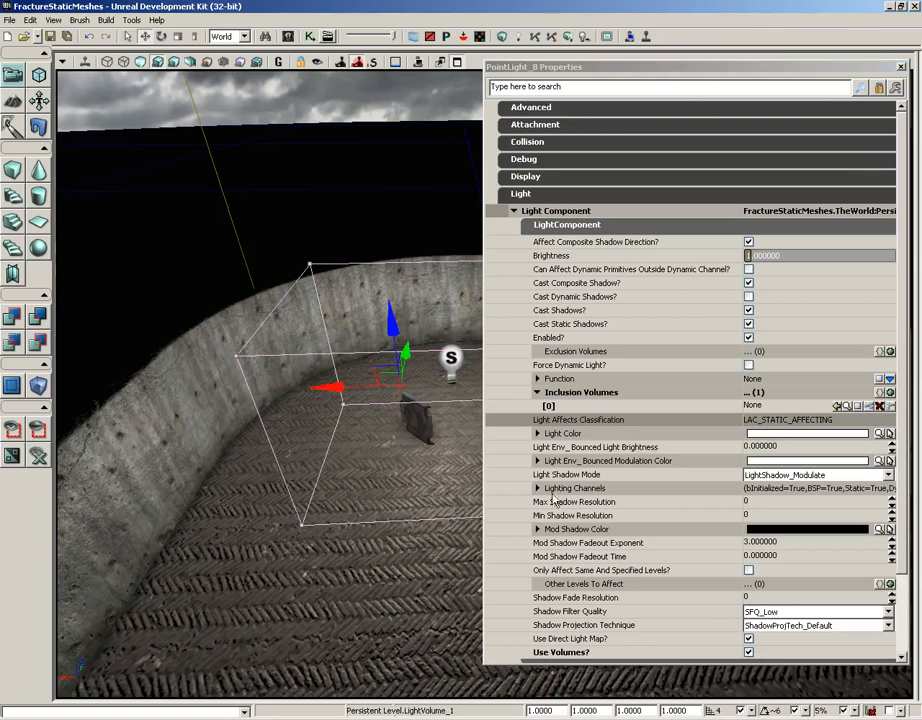
{"action": "left_click", "coordinate": [838, 407]}
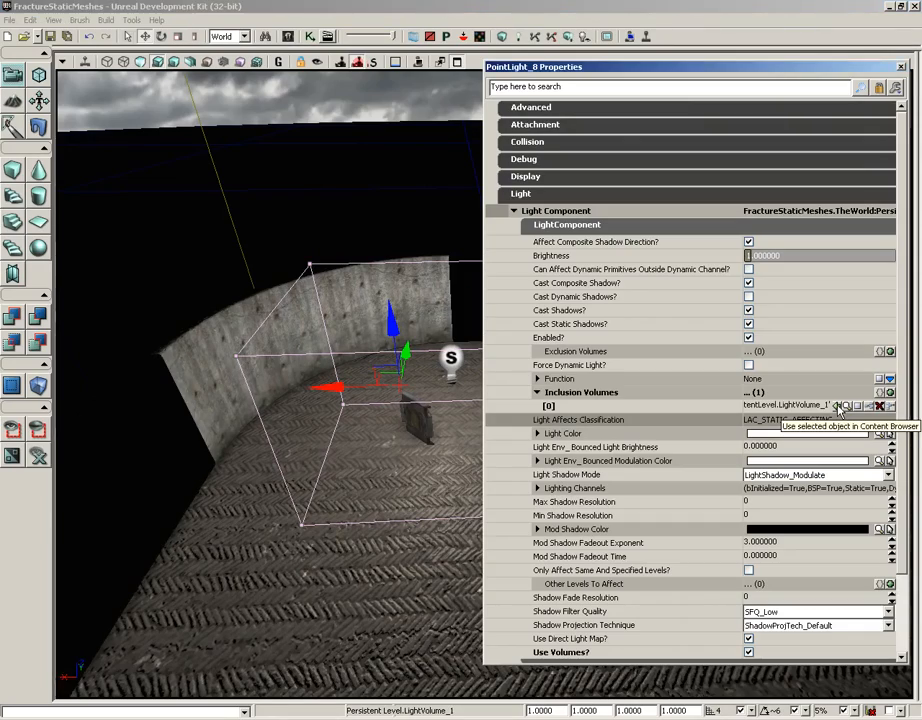
Try raising and lowering the LightVolume around the point light, and undo both moves.
{"action": "right_click_drag", "start_coordinate": [300, 480], "coordinate": [350, 360]}
{"action": "left_click_drag", "start_coordinate": [350, 360], "coordinate": [417, 344]}
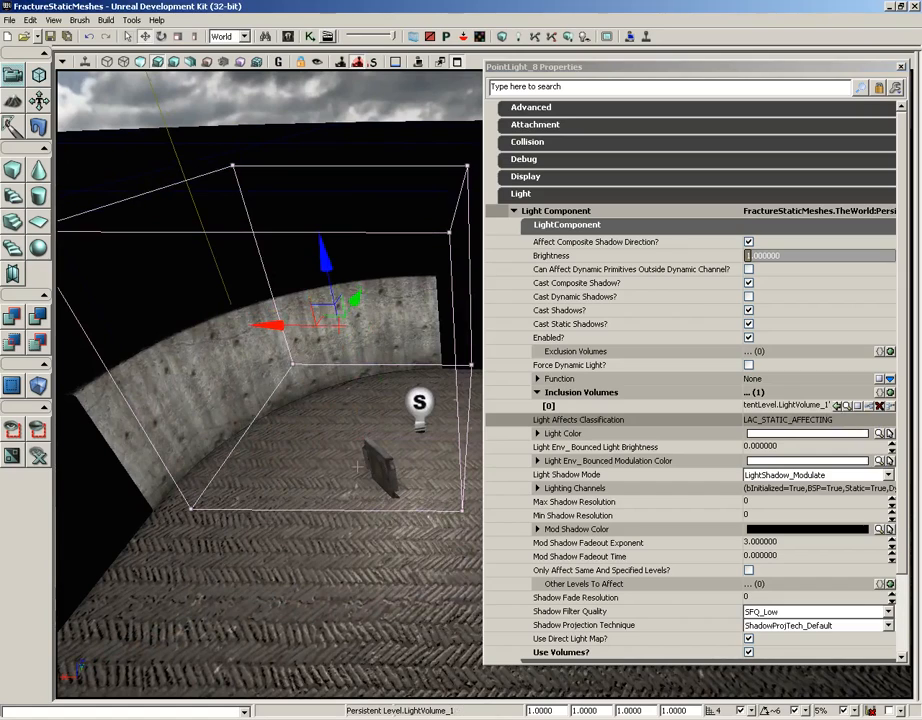
{"action": "left_click_drag", "start_coordinate": [323, 252], "coordinate": [325, 331]}
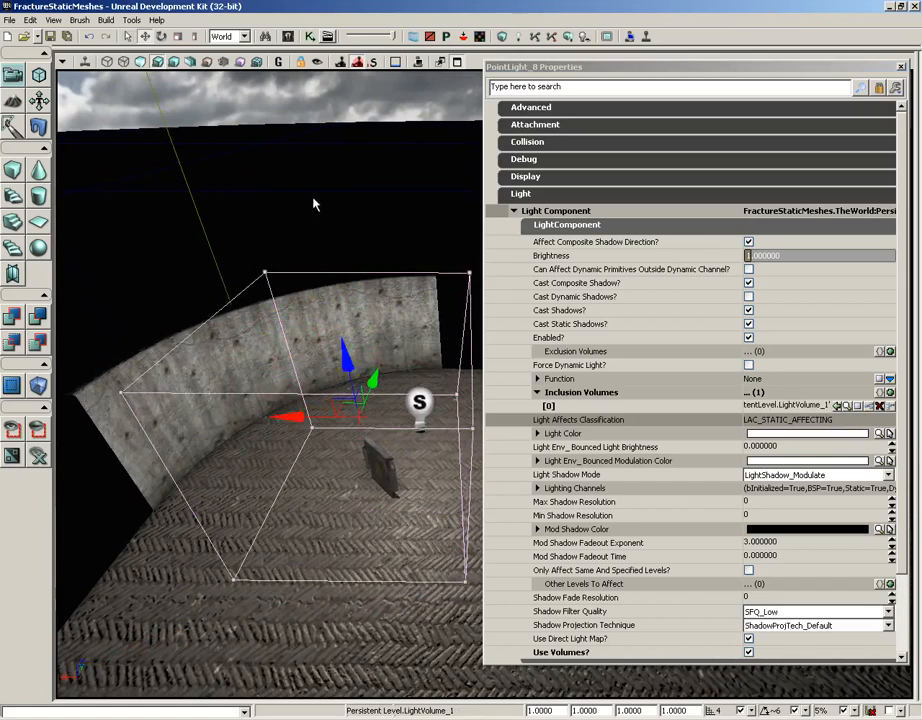
{"action": "left_click_drag", "start_coordinate": [315, 204], "coordinate": [338, 207]}
{"action": "key", "text": "ctrl+z"}
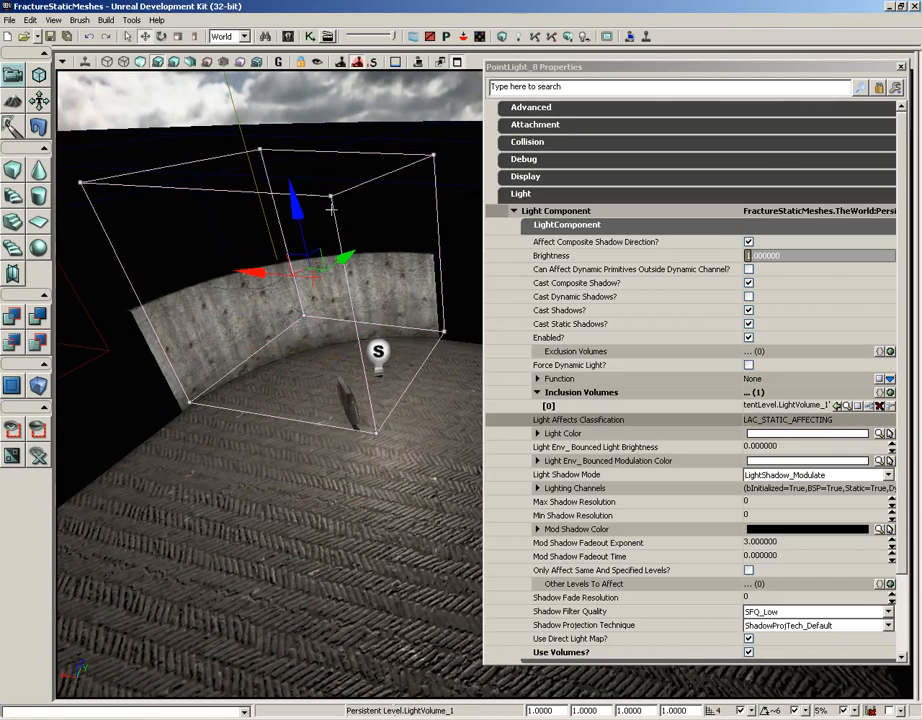
{"action": "key", "text": "ctrl+z"}
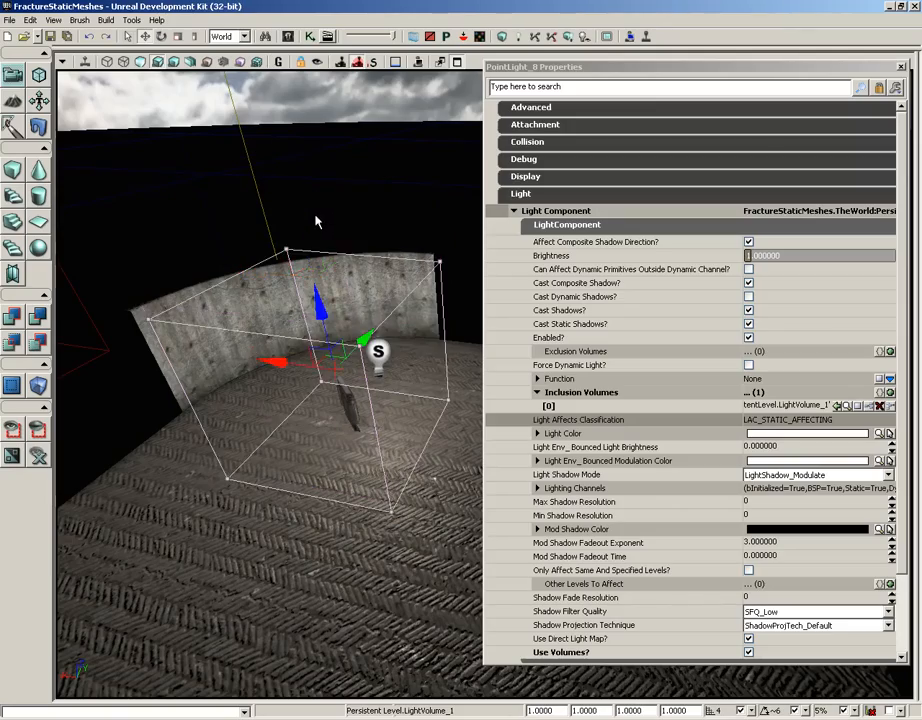
{"action": "left_click_drag", "start_coordinate": [338, 185], "coordinate": [357, 187]}
Close the point light's properties, build the level's lighting, and dismiss the build results.
{"action": "left_click", "coordinate": [902, 67]}
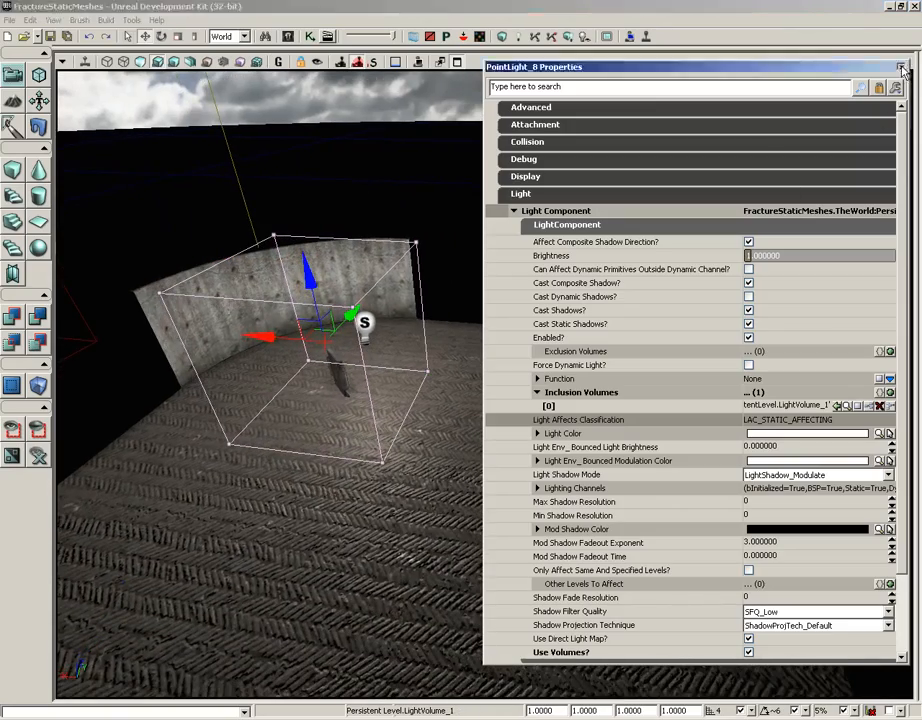
{"action": "left_click_drag", "start_coordinate": [617, 315], "coordinate": [375, 89]}
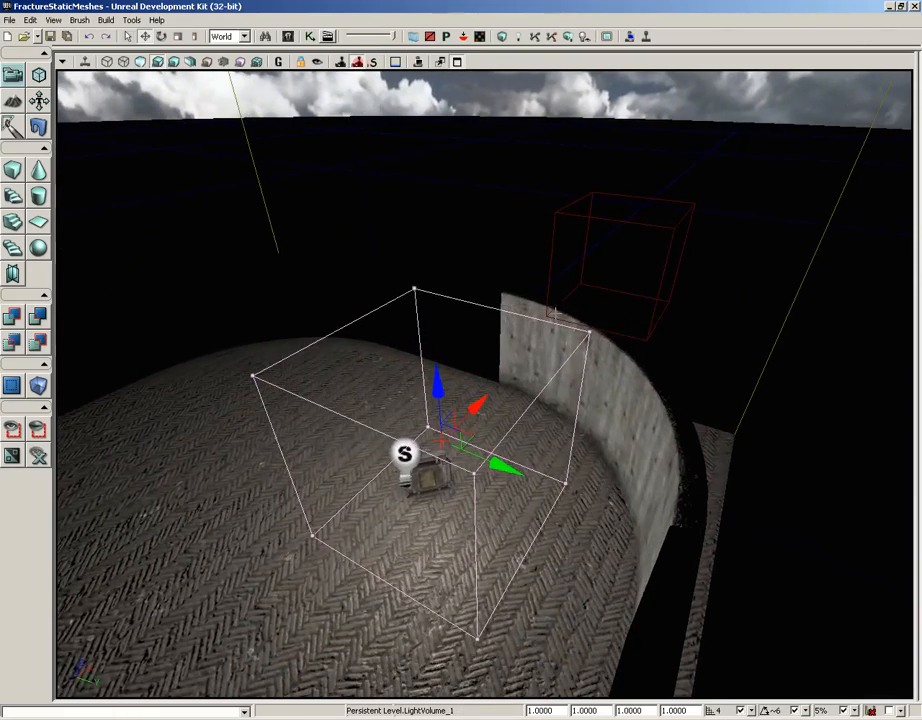
{"action": "left_click", "coordinate": [567, 37]}
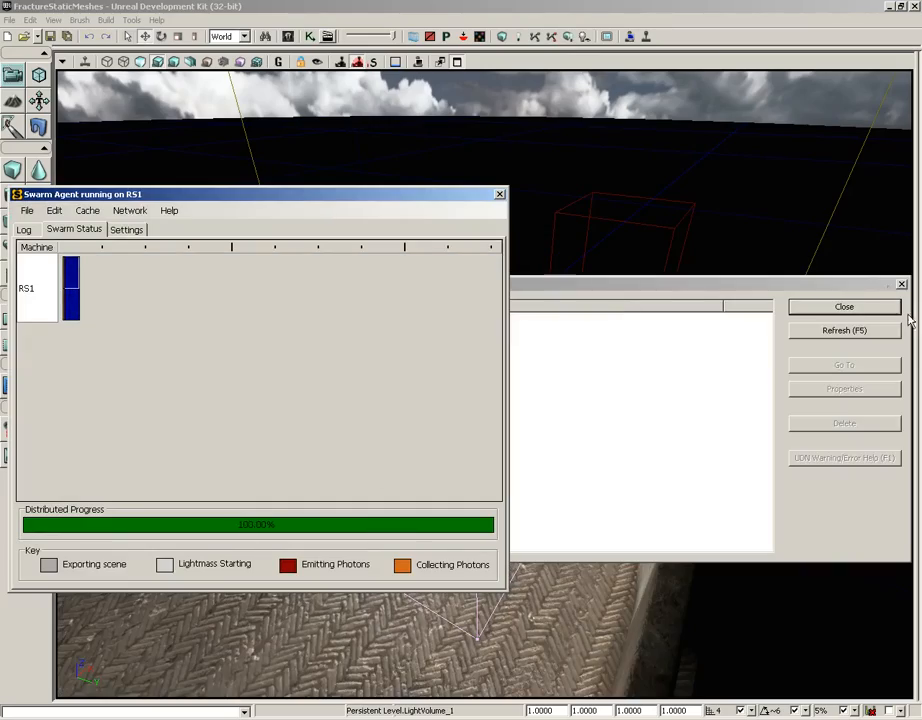
{"action": "left_click", "coordinate": [858, 310]}
Inspect the built lighting on the arena walls and floor, and open the point light's Light Component properties.
{"action": "left_click_drag", "start_coordinate": [535, 243], "coordinate": [566, 276]}
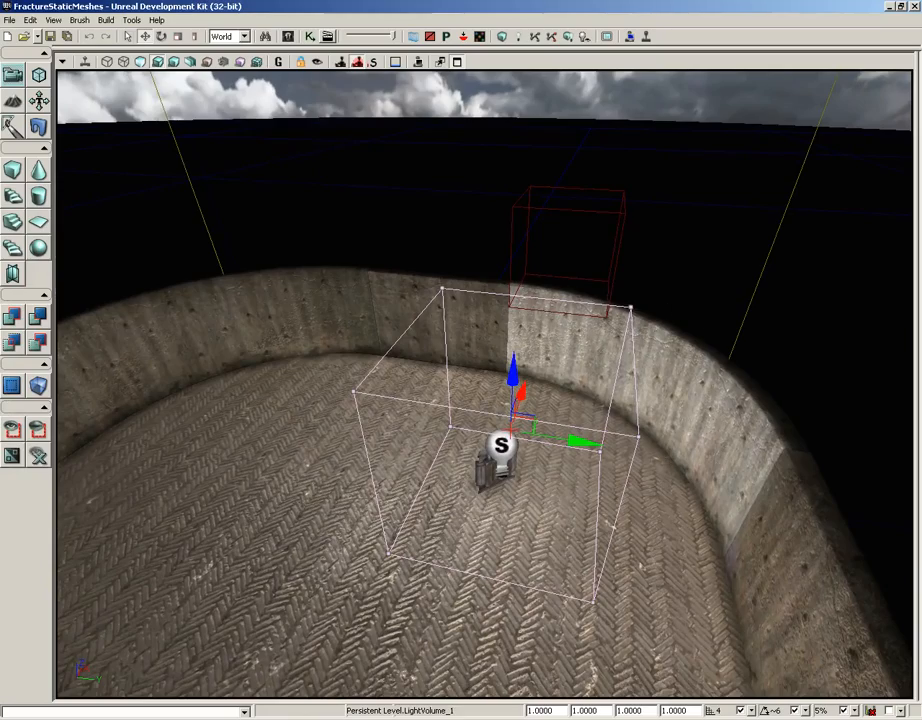
{"action": "left_click_drag", "start_coordinate": [728, 360], "coordinate": [240, 440]}
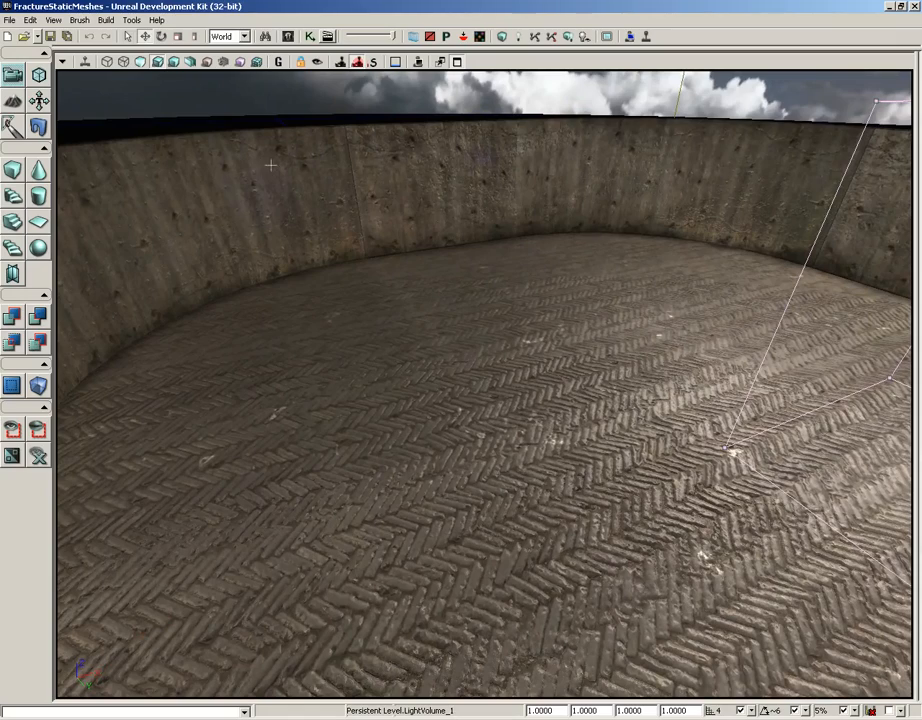
{"action": "key", "text": "f"}
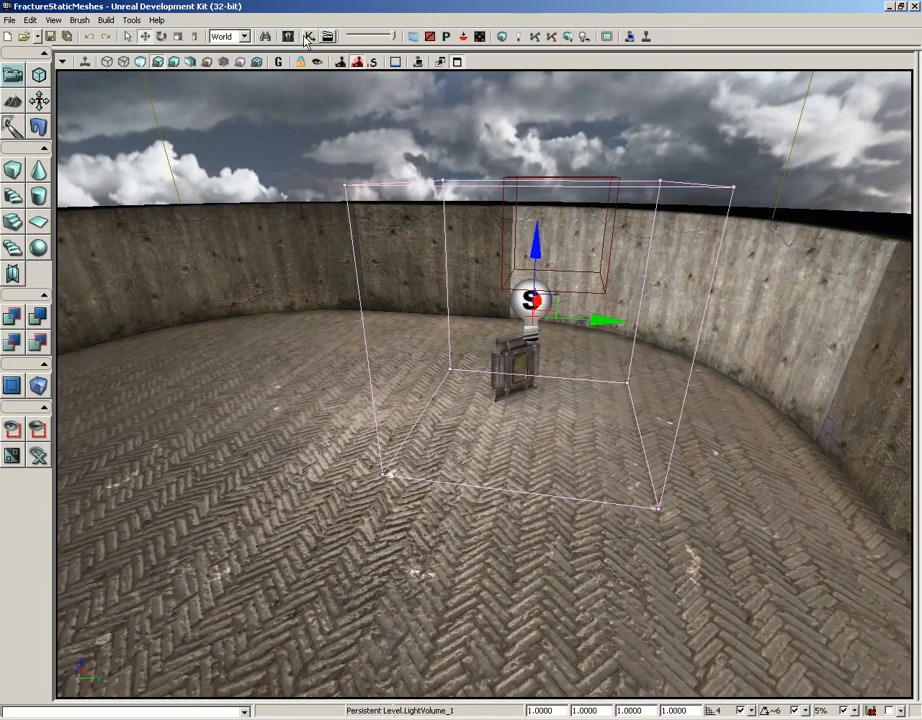
{"action": "double_click", "coordinate": [520, 305]}
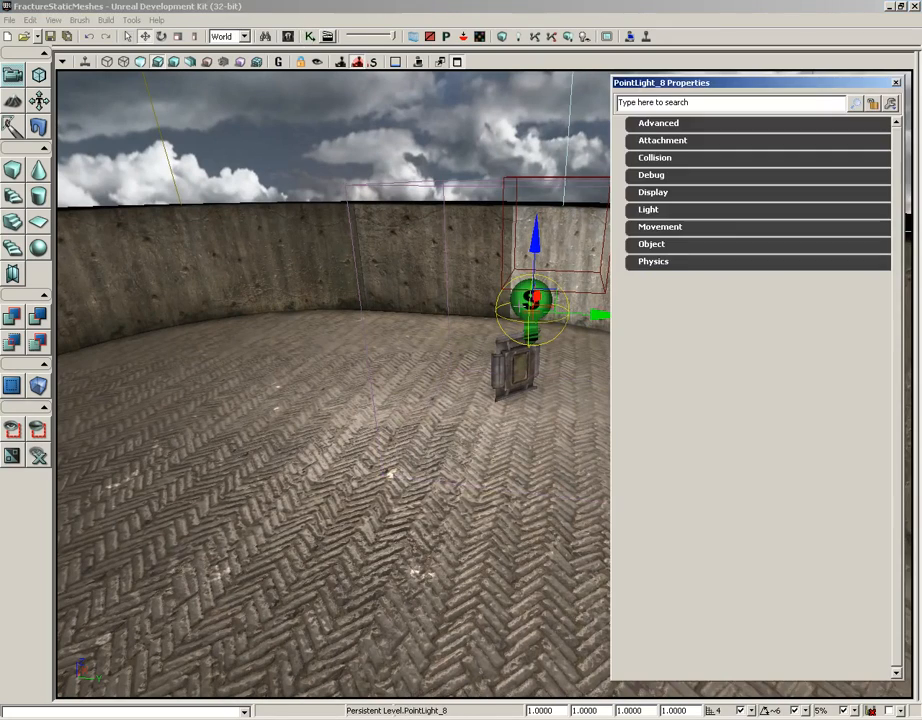
{"action": "left_click", "coordinate": [645, 211]}
{"action": "left_click", "coordinate": [669, 231]}
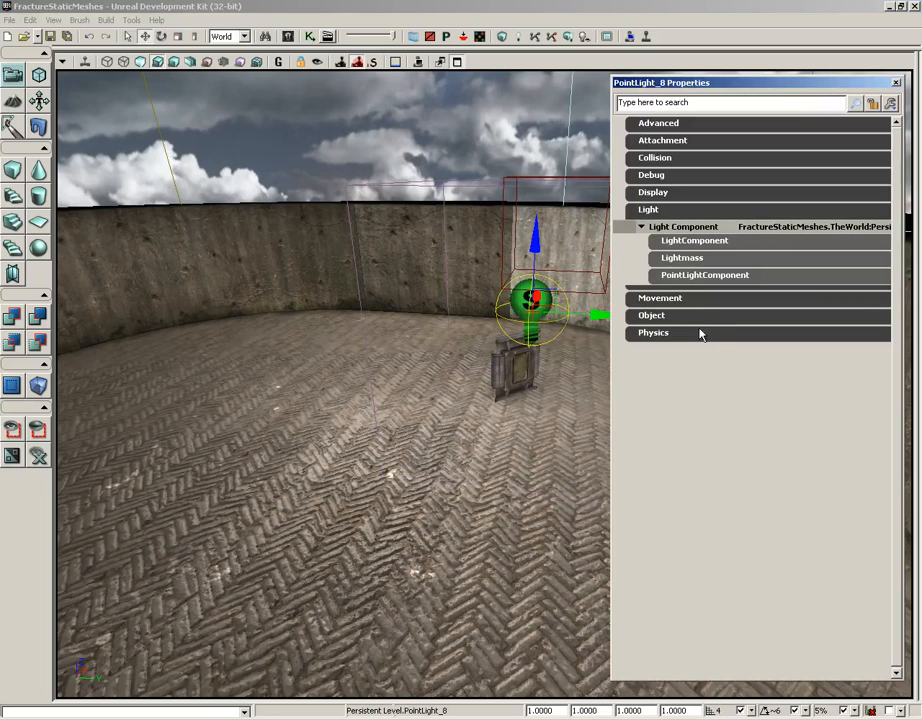